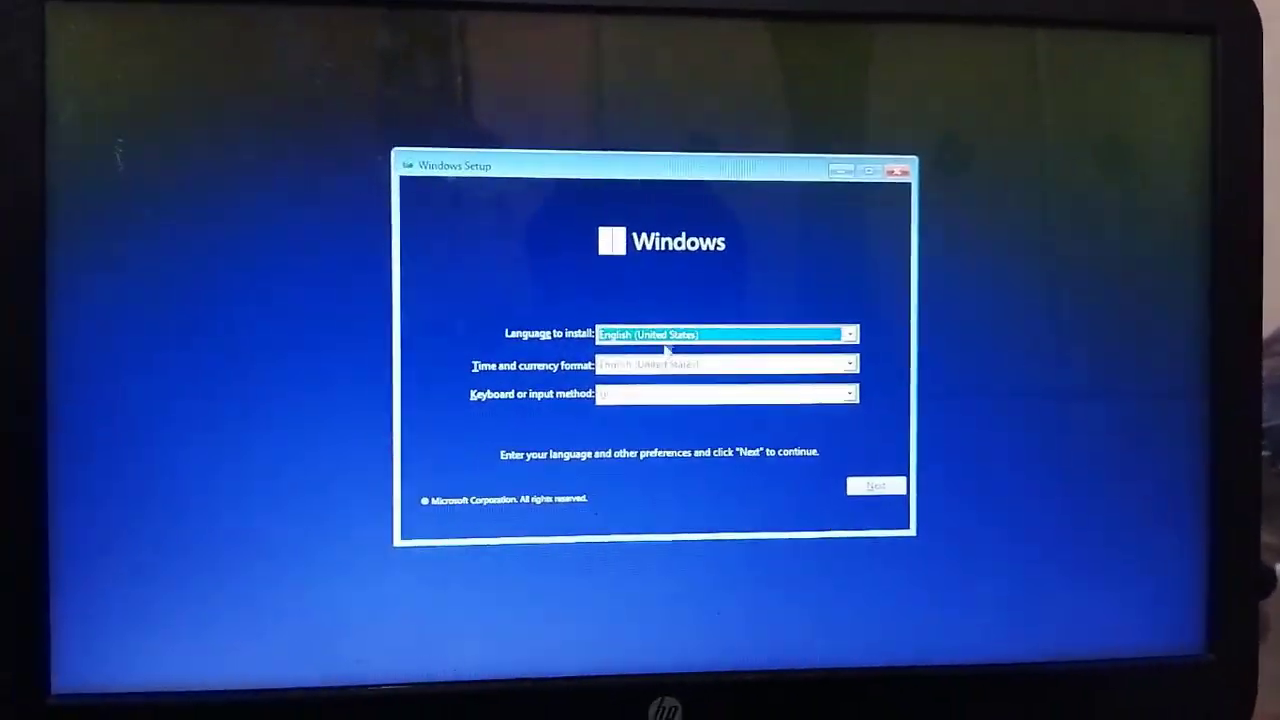
Choose English (India) as the time and currency format, then start Install now.
{"action": "left_click", "coordinate": [768, 397]}
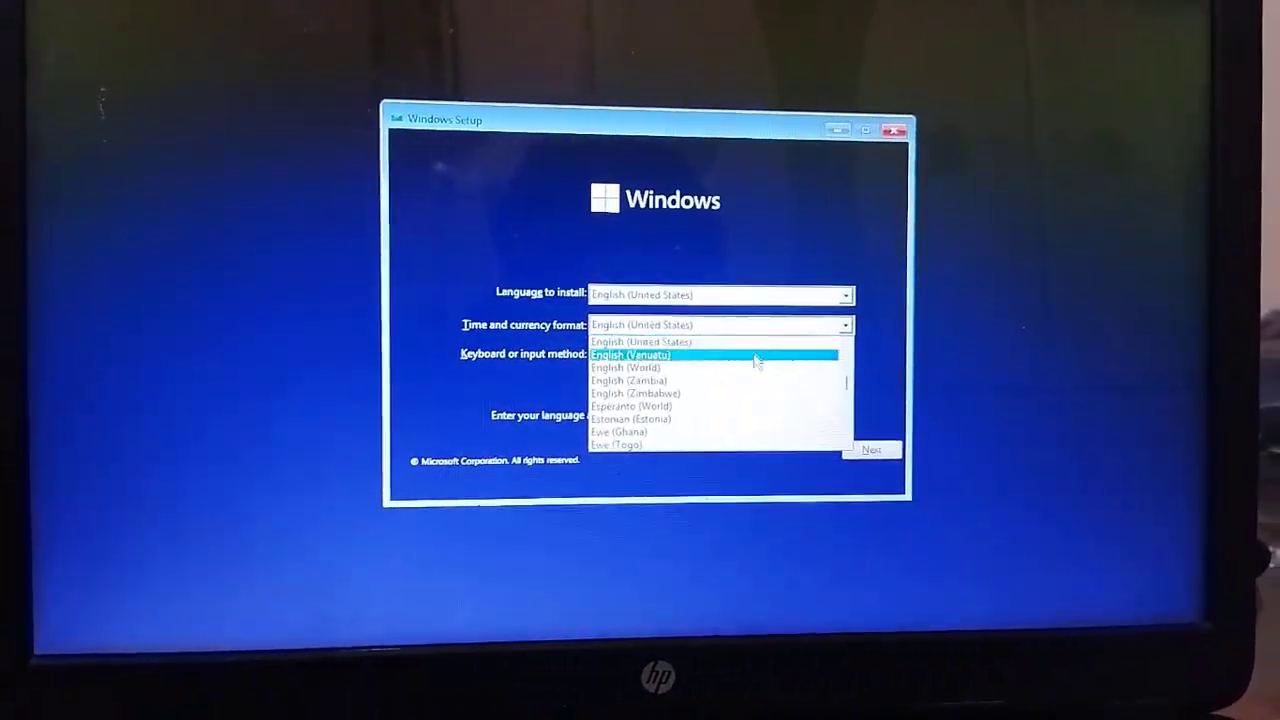
{"action": "key", "text": "Up"}
{"action": "key", "text": "Up"}
{"action": "key", "text": "Up"}
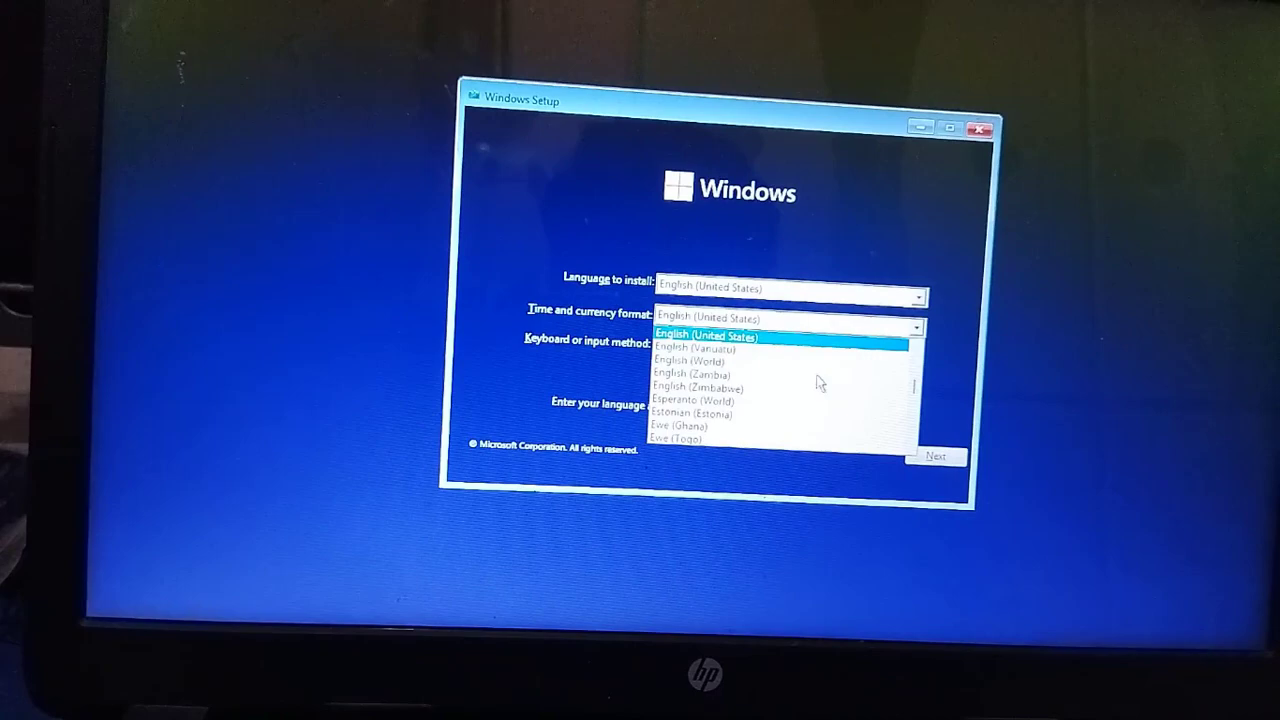
{"action": "key", "text": "Up"}
{"action": "key", "text": "Up"}
{"action": "key", "text": "Up"}
{"action": "key", "text": "Up"}
{"action": "key", "text": "Up"}
{"action": "key", "text": "Up"}
{"action": "key", "text": "Up"}
{"action": "key", "text": "Up"}
{"action": "key", "text": "Up"}
{"action": "key", "text": "Up"}
{"action": "key", "text": "Up"}
{"action": "key", "text": "Up"}
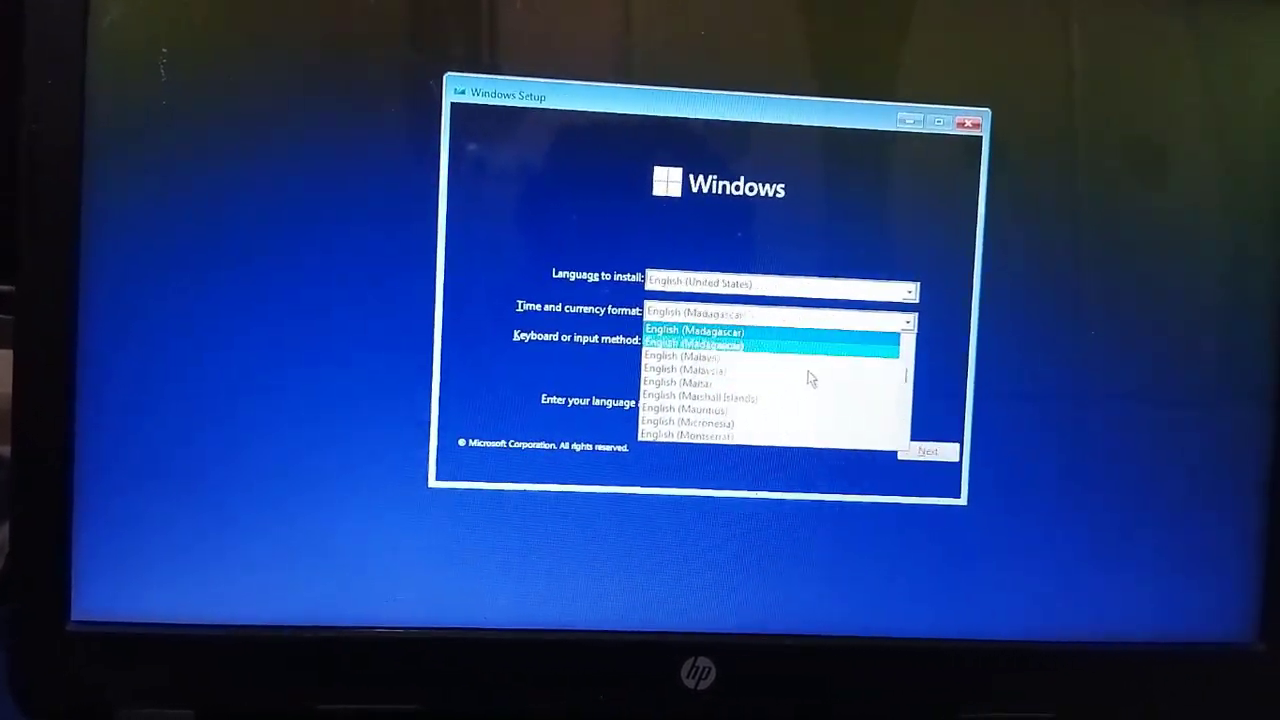
{"action": "key", "text": "Up"}
{"action": "key", "text": "Up"}
{"action": "key", "text": "Up"}
{"action": "key", "text": "Up"}
{"action": "key", "text": "Up"}
{"action": "key", "text": "Up"}
{"action": "key", "text": "Up"}
{"action": "key", "text": "Up"}
{"action": "key", "text": "Up"}
{"action": "key", "text": "Down"}
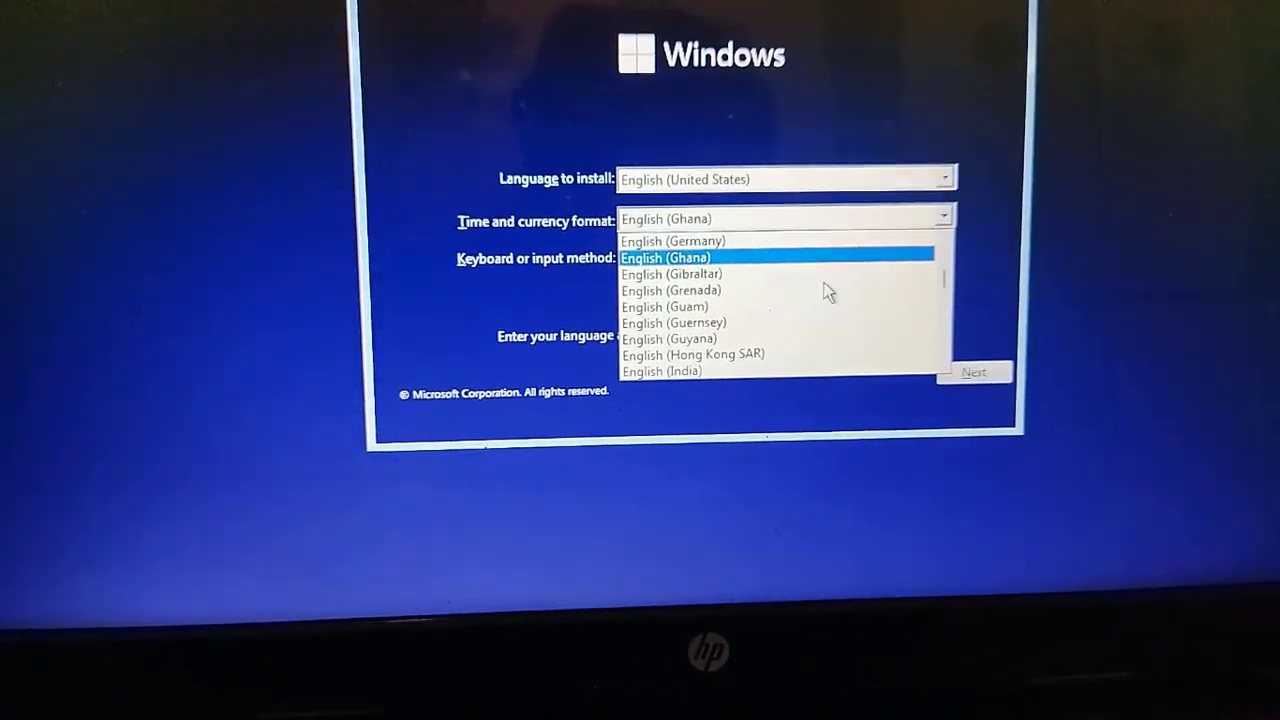
{"action": "key", "text": "Down"}
{"action": "key", "text": "Down"}
{"action": "key", "text": "Down"}
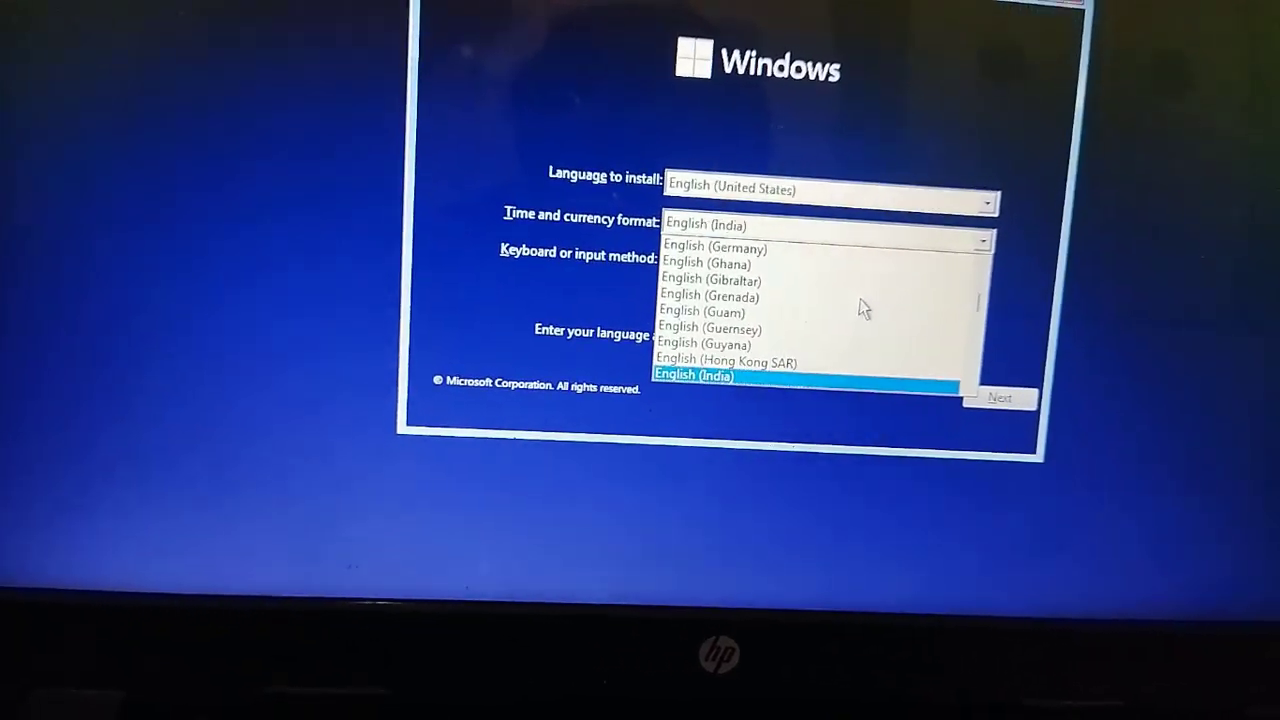
{"action": "key", "text": "Return"}
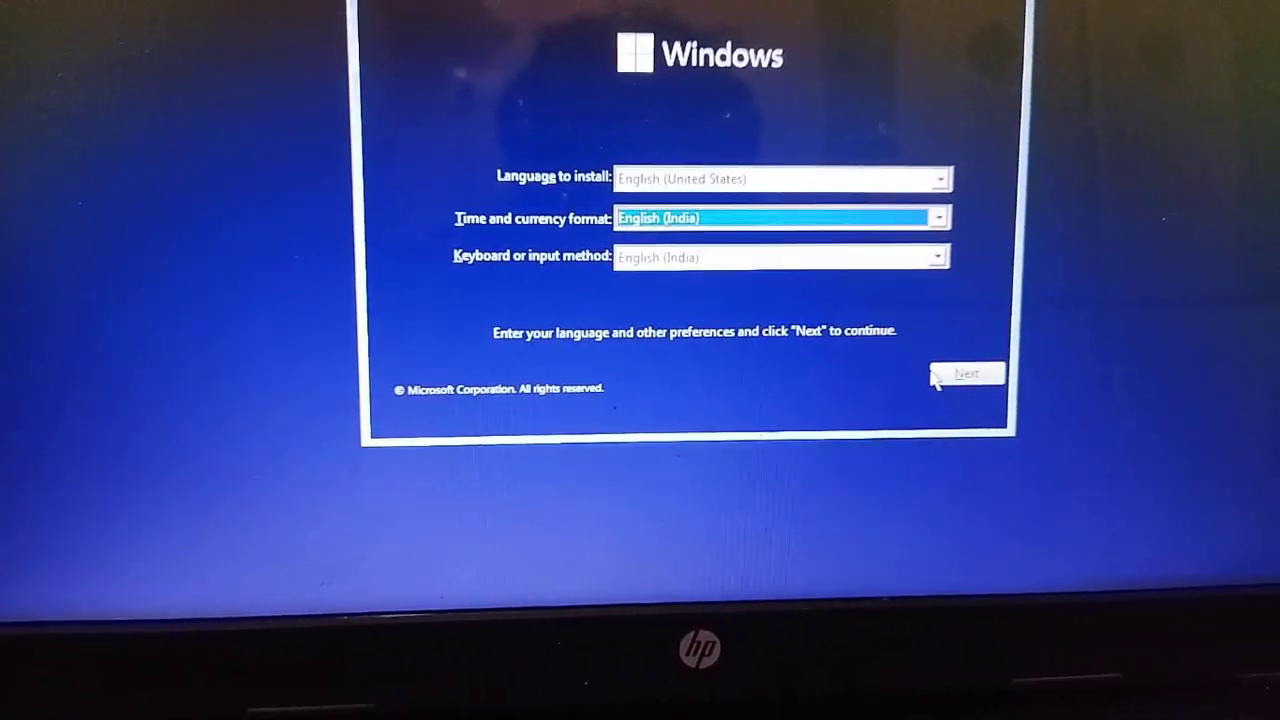
{"action": "left_click", "coordinate": [945, 396]}
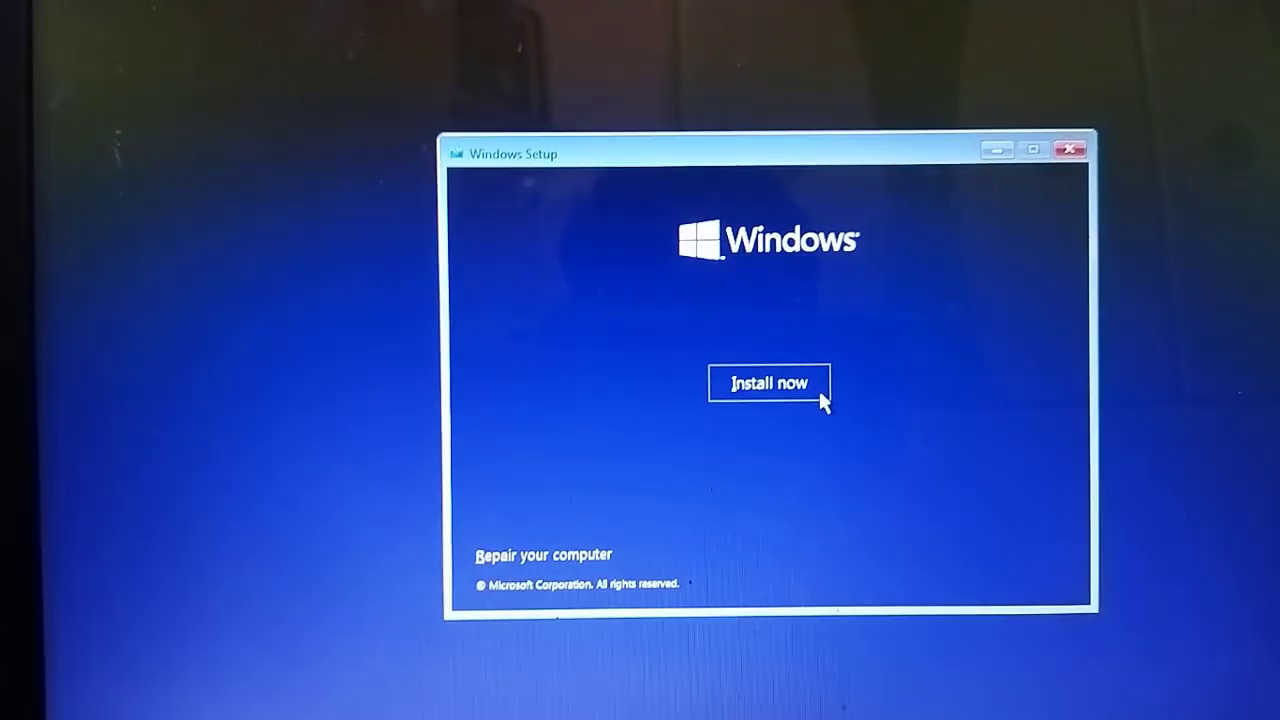
{"action": "left_click", "coordinate": [818, 388]}
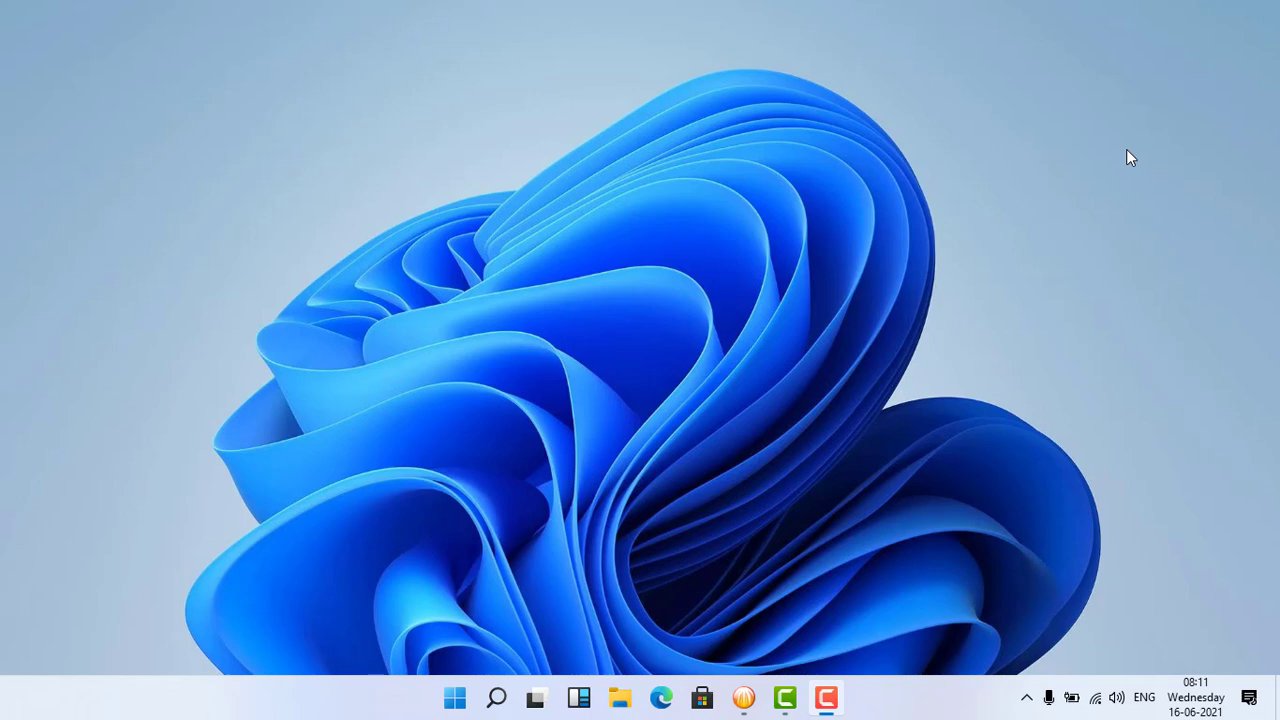
Open File Explorer at This PC and select the 21H1X64_10I (G:) drive.
{"action": "left_click", "coordinate": [455, 697]}
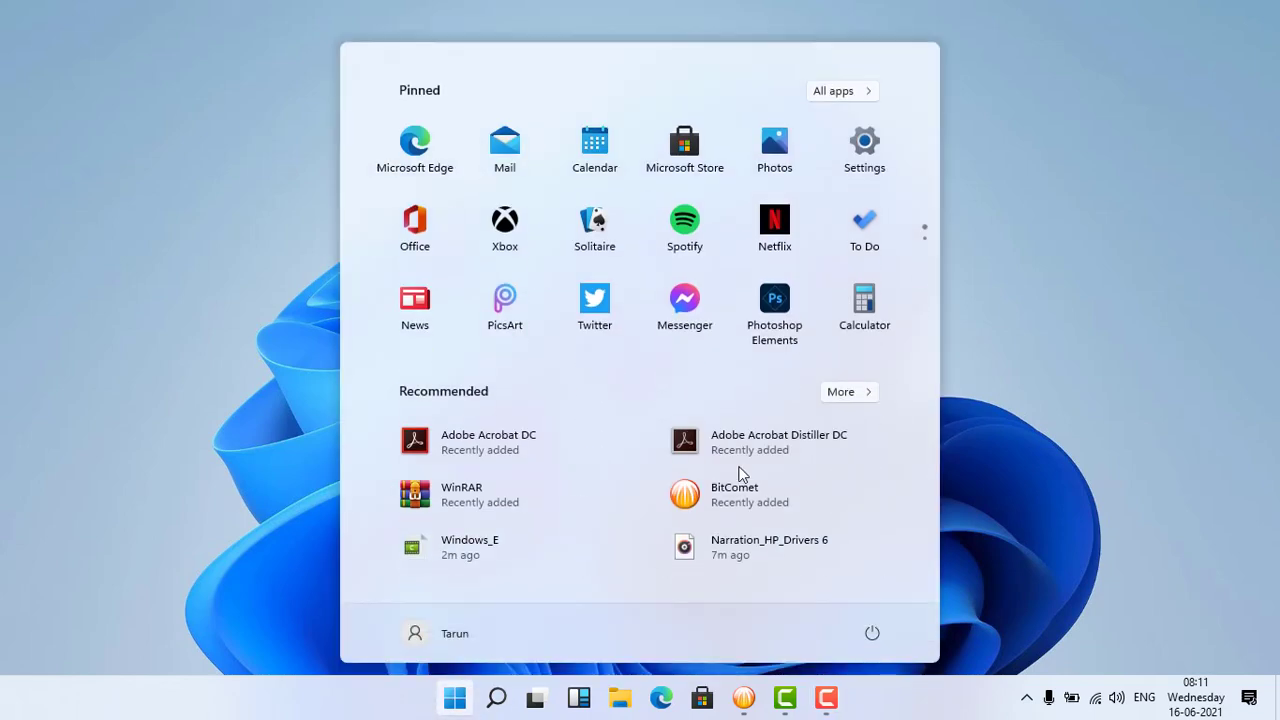
{"action": "left_click", "coordinate": [991, 317]}
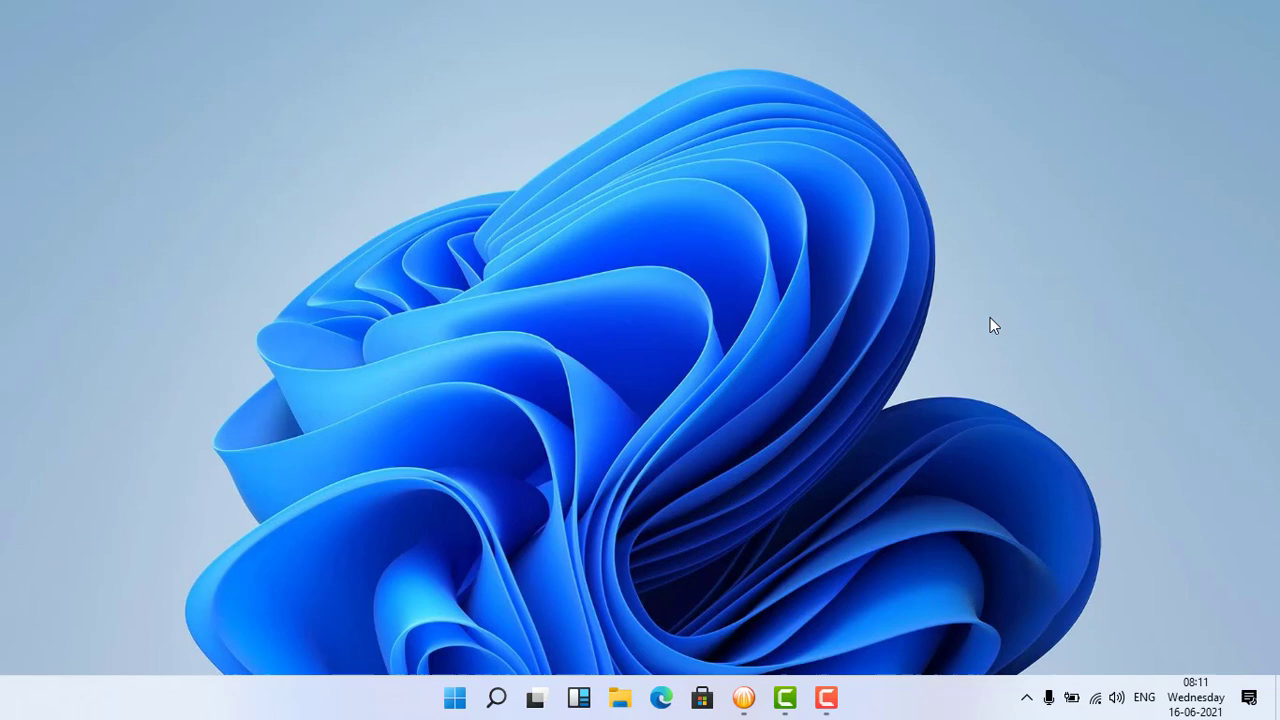
{"action": "key", "text": "super+e"}
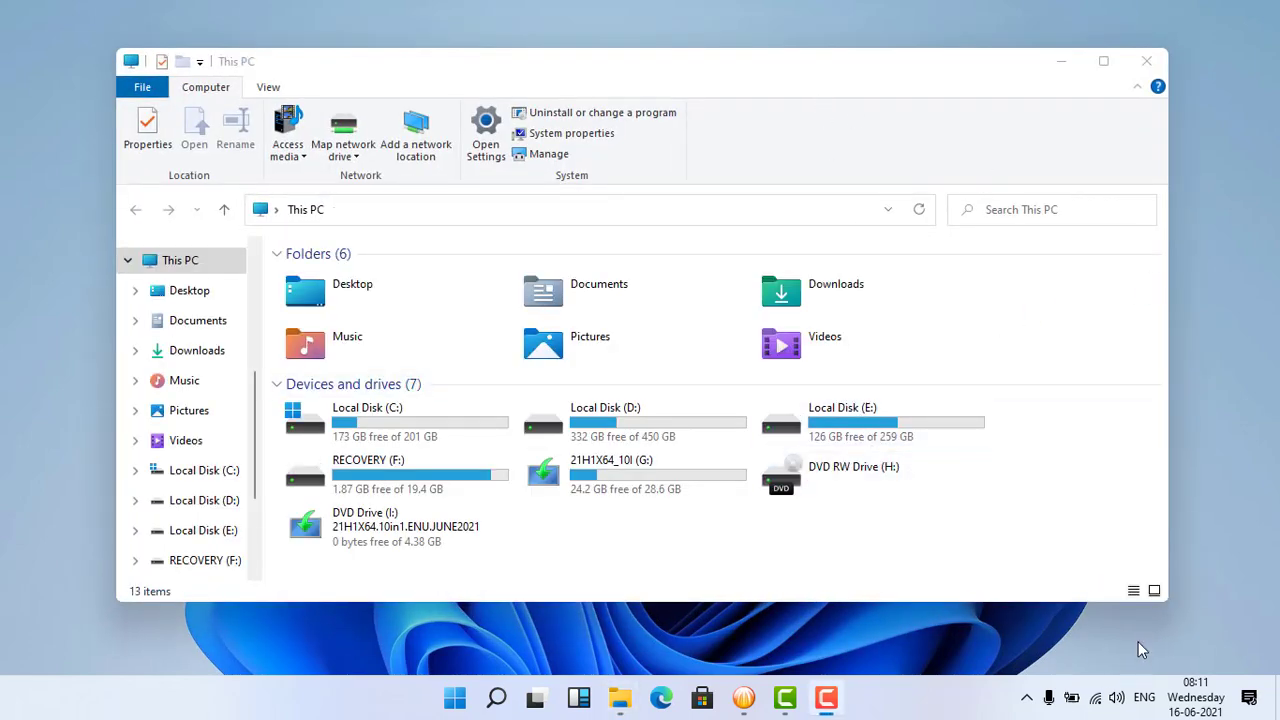
{"action": "left_click", "coordinate": [657, 470]}
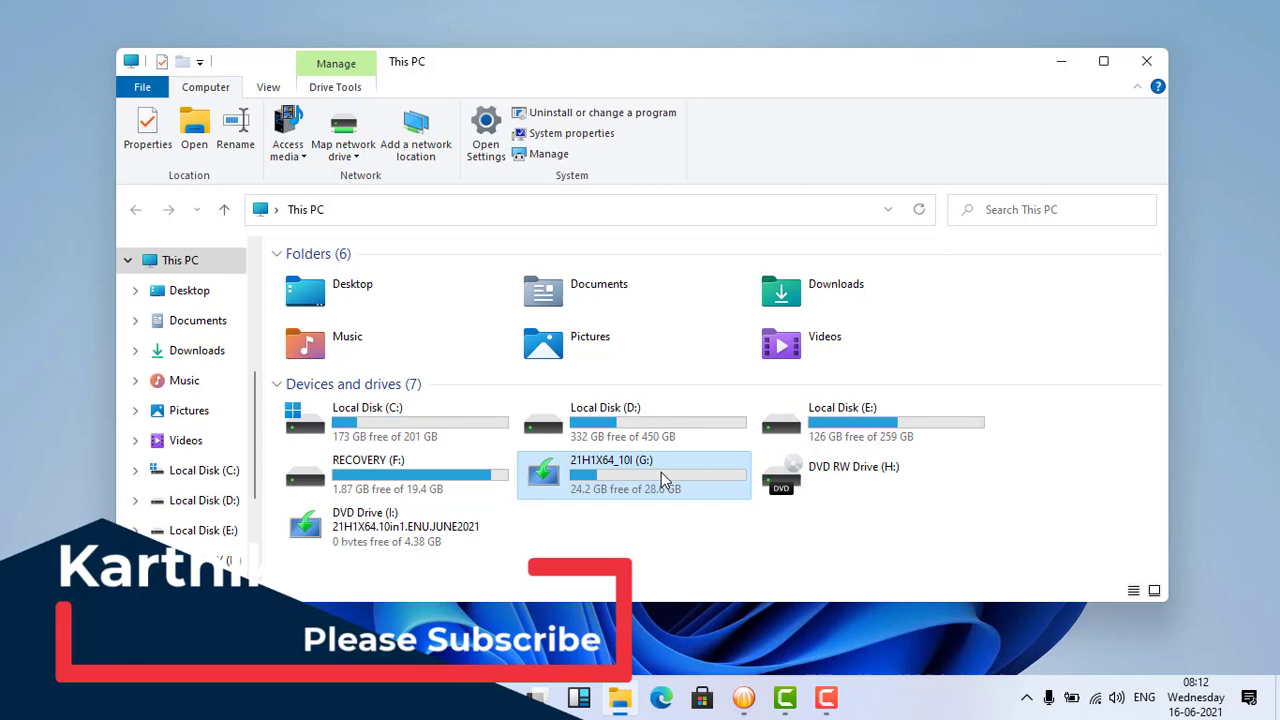
Open the G: drive in a new window snapped to the right, beside This PC.
{"action": "right_click", "coordinate": [661, 476]}
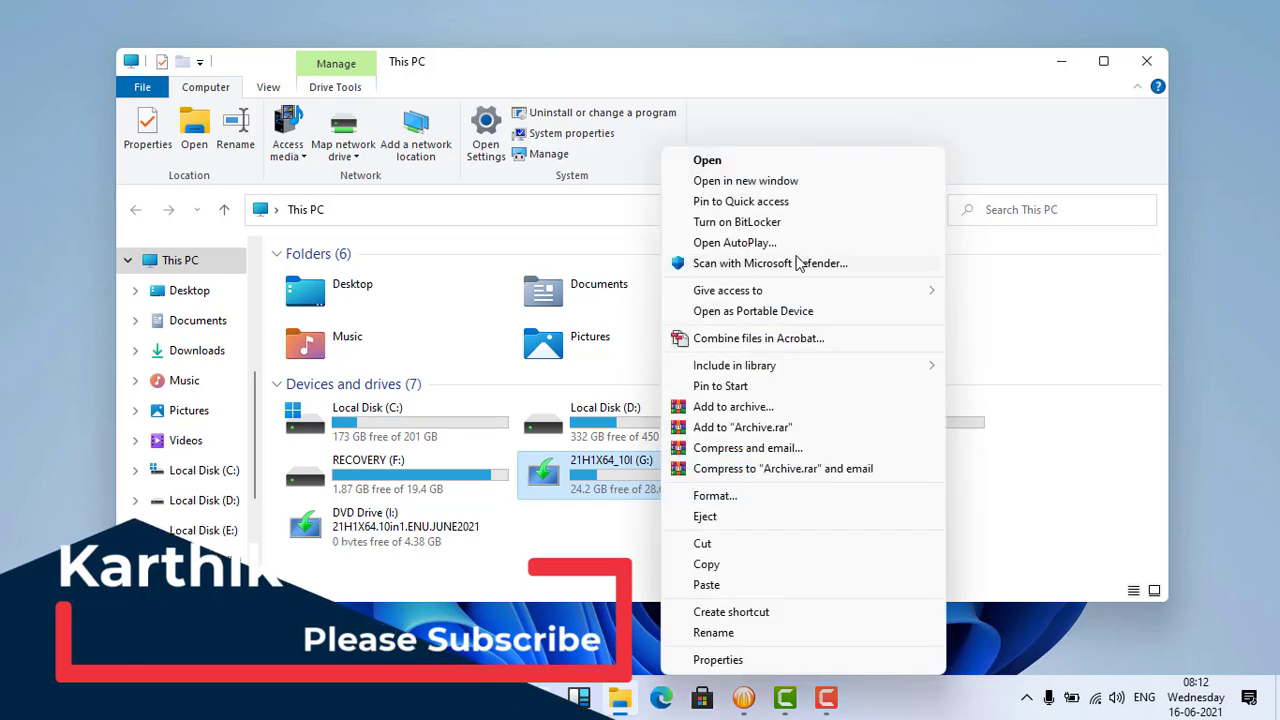
{"action": "left_click", "coordinate": [816, 184]}
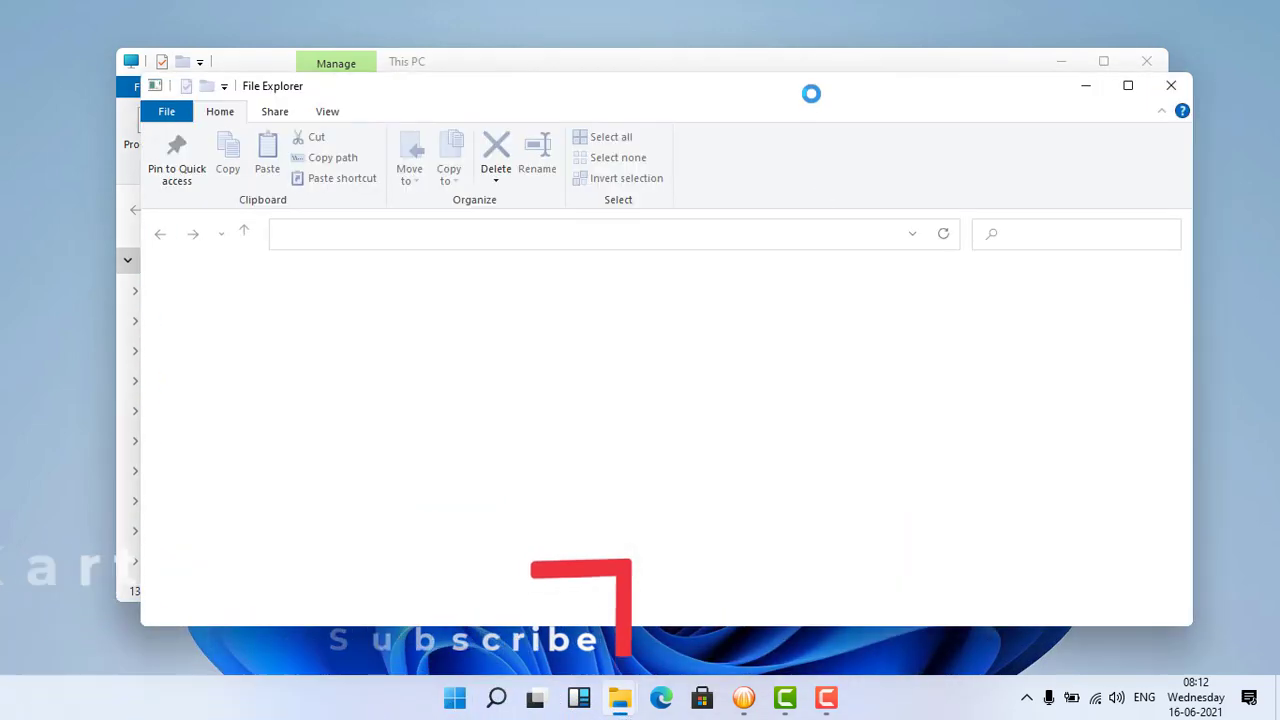
{"action": "key", "text": "super+Right"}
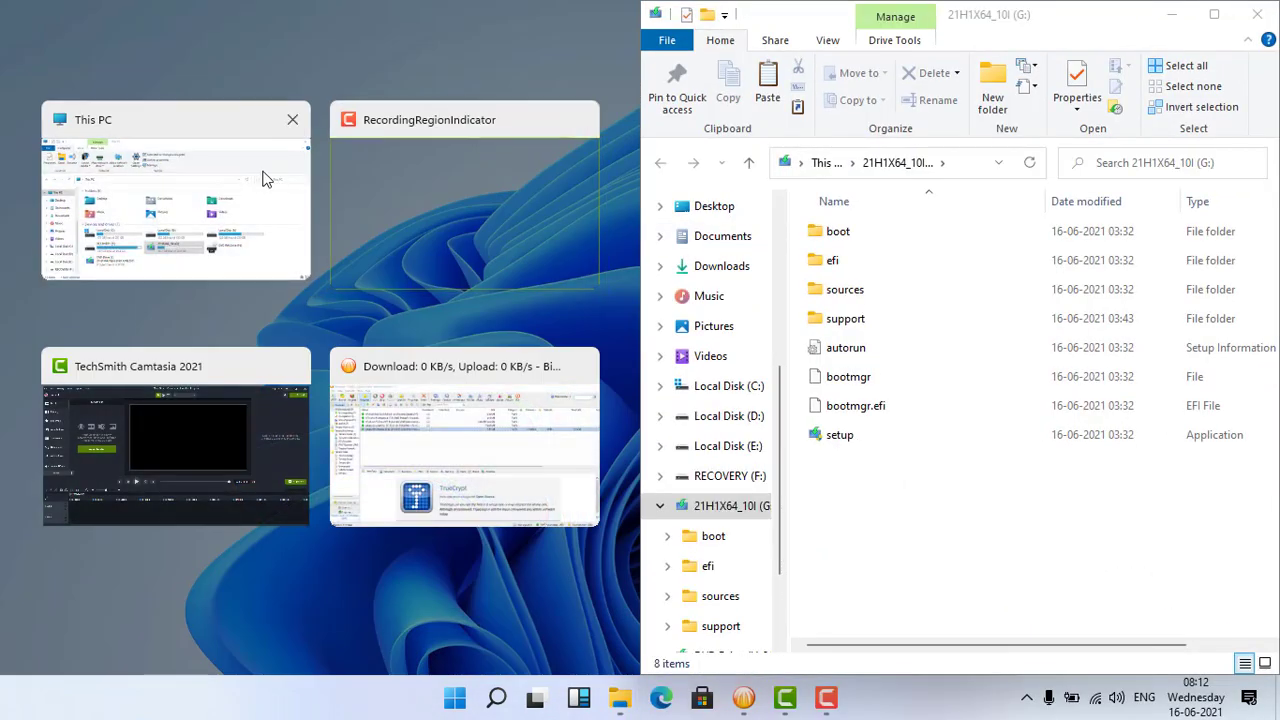
{"action": "left_click", "coordinate": [260, 177]}
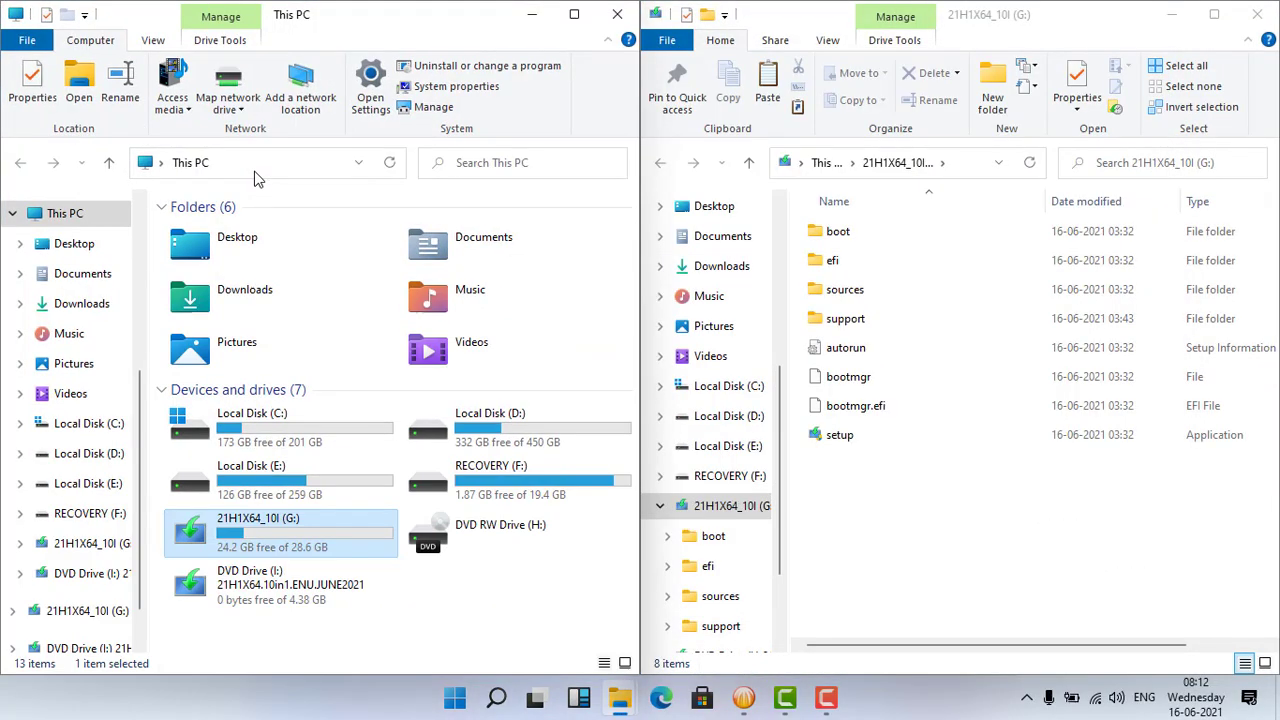
Eject the mounted DVD Drive (I:).
{"action": "left_click", "coordinate": [268, 593]}
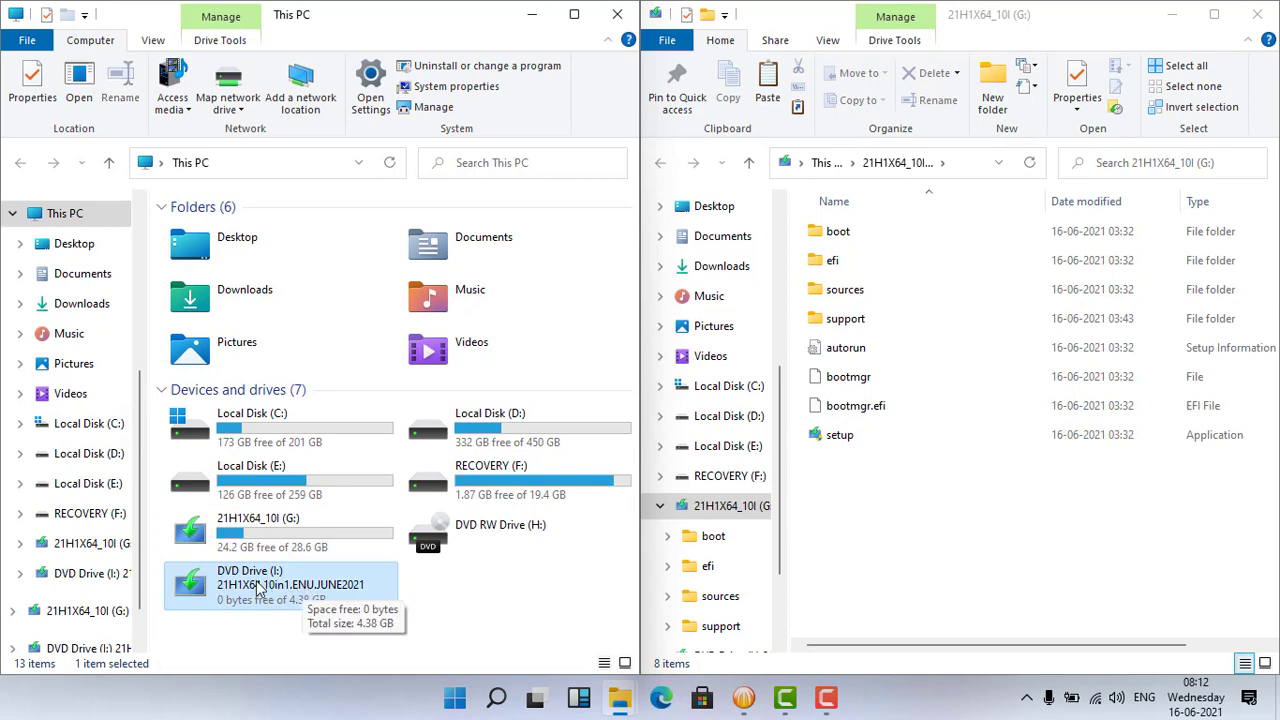
{"action": "right_click", "coordinate": [258, 590]}
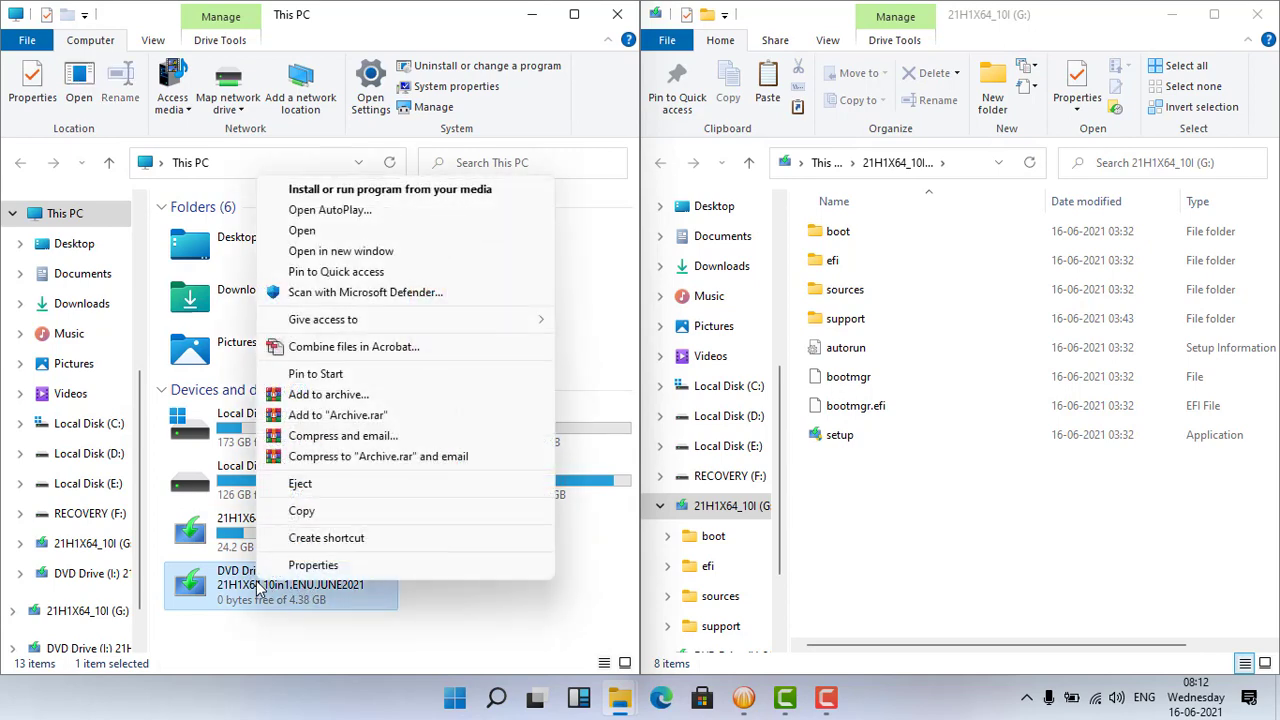
{"action": "left_click", "coordinate": [364, 486]}
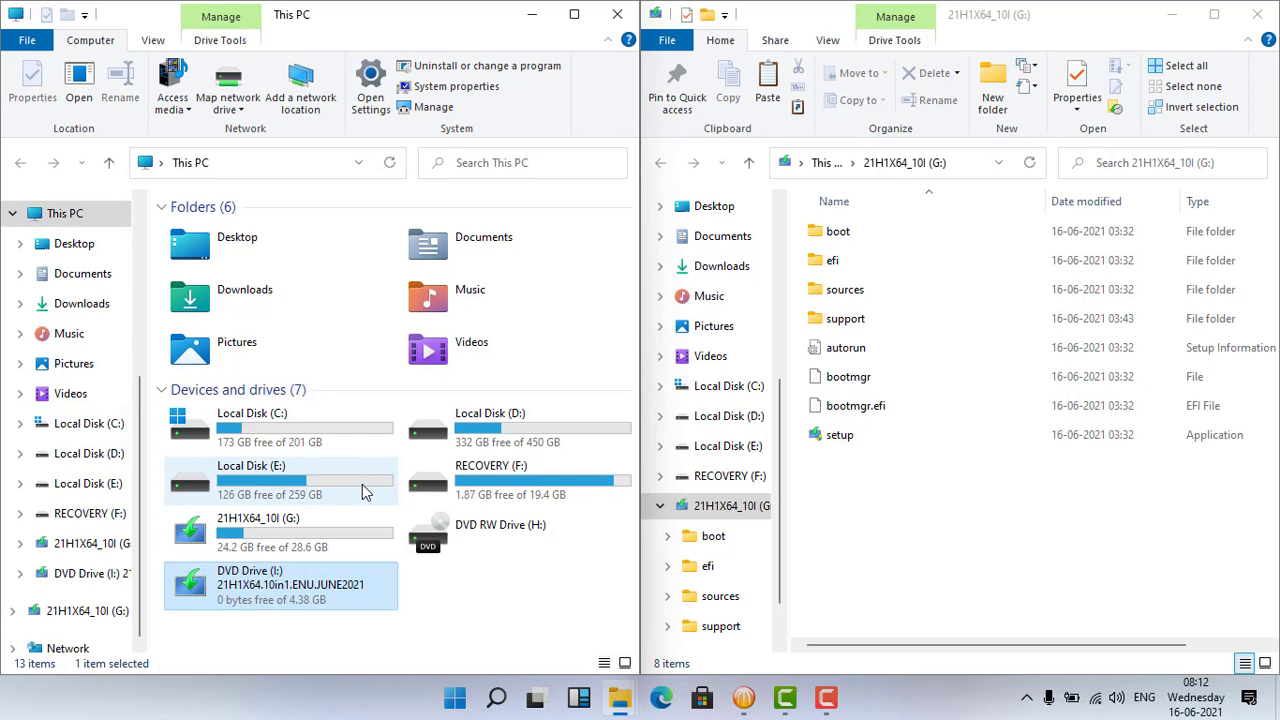
Go to D:\Softwares\Windows 11 and mount the Windows 11 ISO.
{"action": "double_click", "coordinate": [519, 440]}
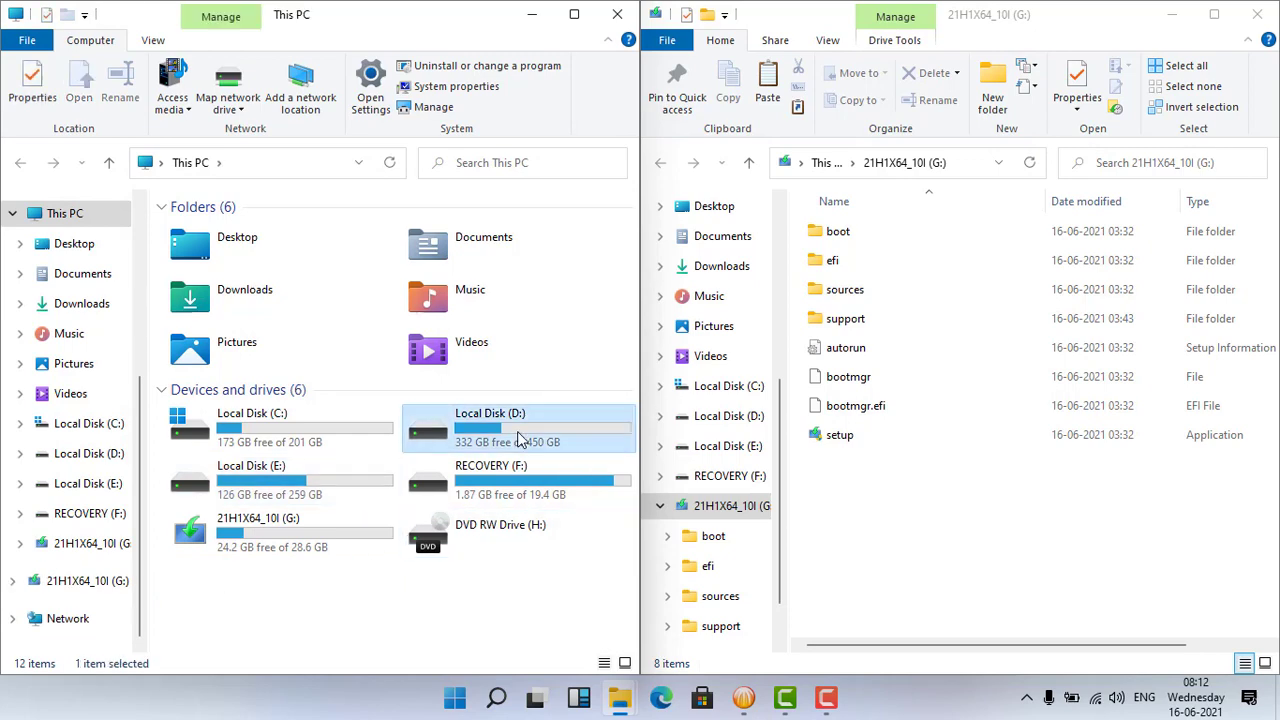
{"action": "left_click", "coordinate": [297, 378]}
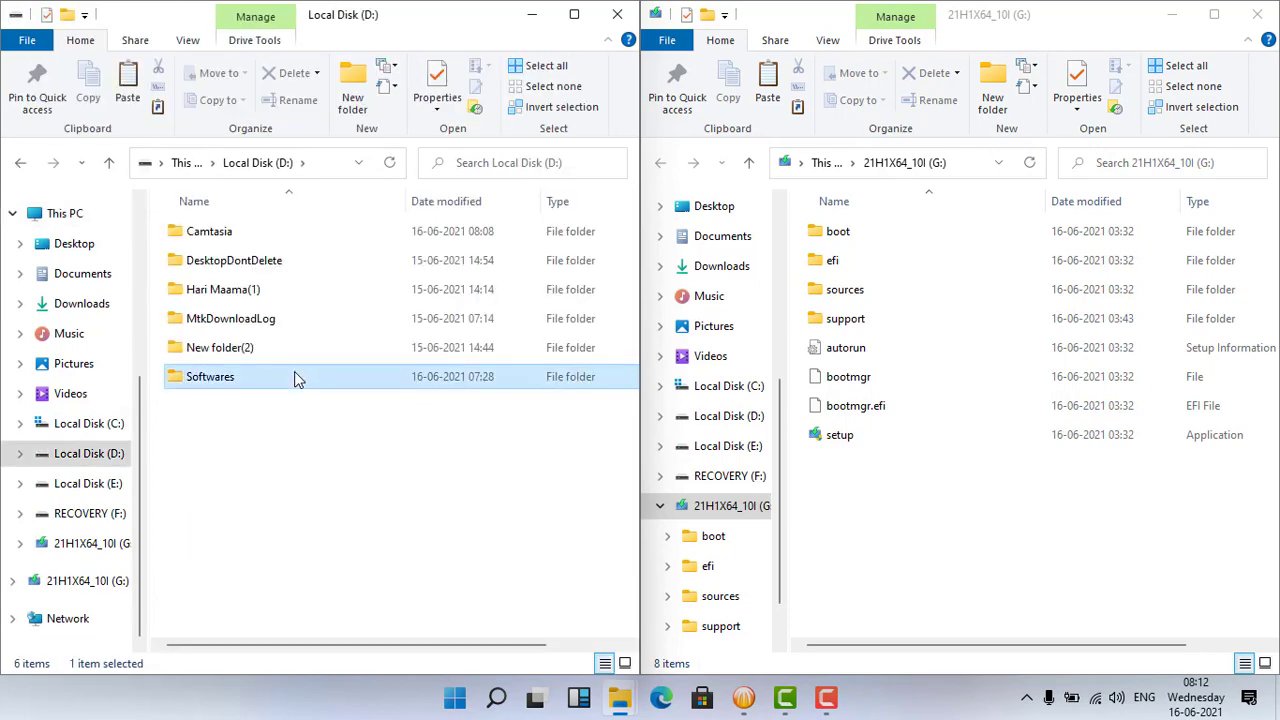
{"action": "double_click", "coordinate": [297, 378]}
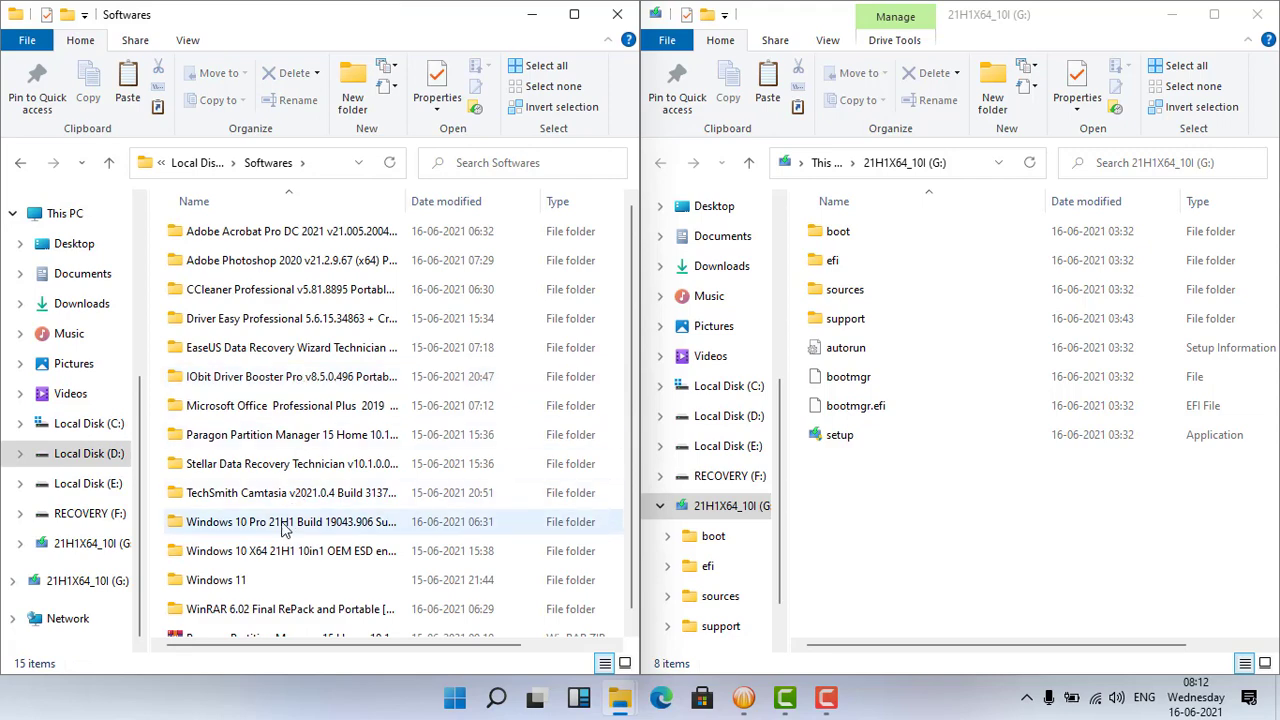
{"action": "double_click", "coordinate": [268, 578]}
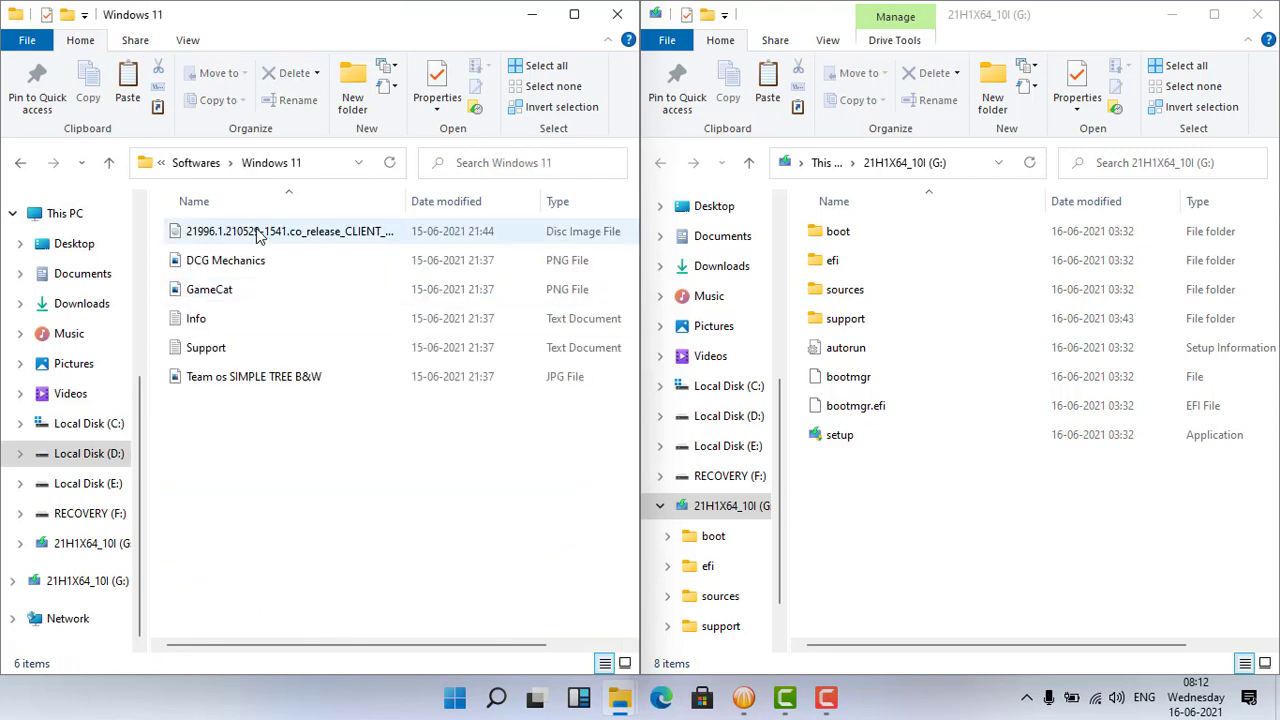
{"action": "left_click", "coordinate": [261, 237]}
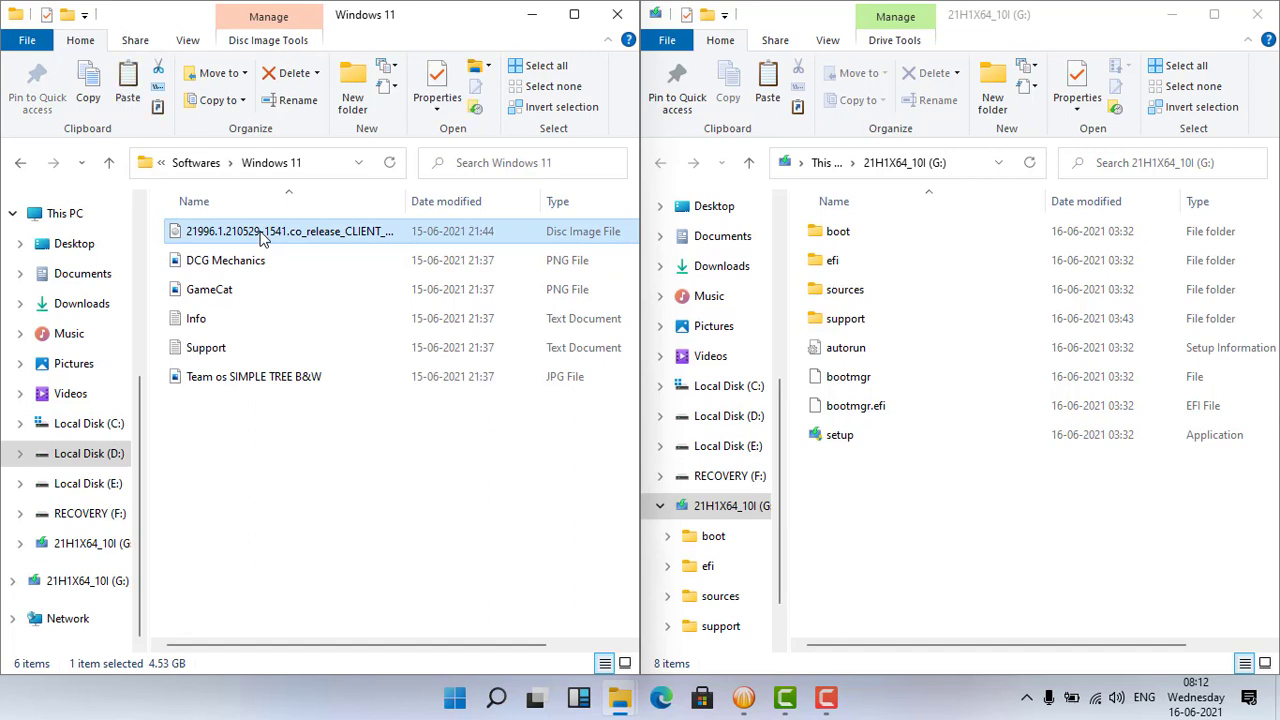
{"action": "double_click", "coordinate": [261, 234]}
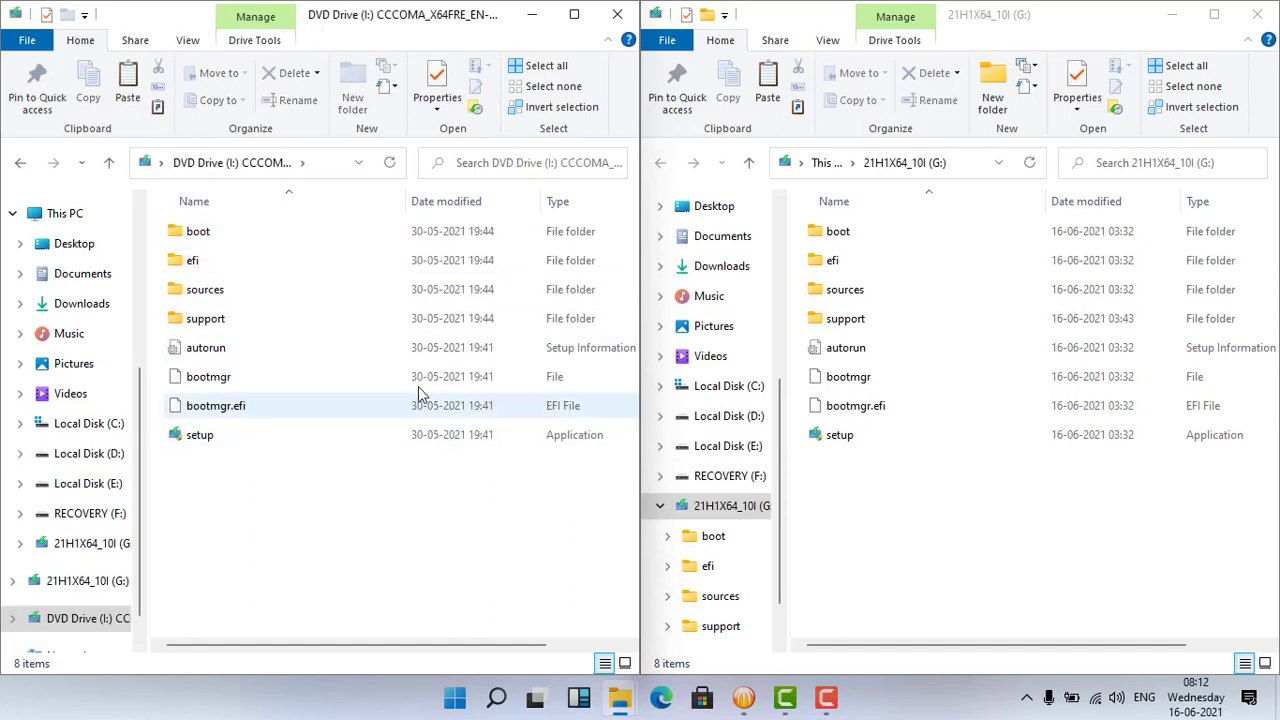
Open the ISO's sources folder and select the 3.93 GB install.wim.
{"action": "left_click", "coordinate": [323, 288]}
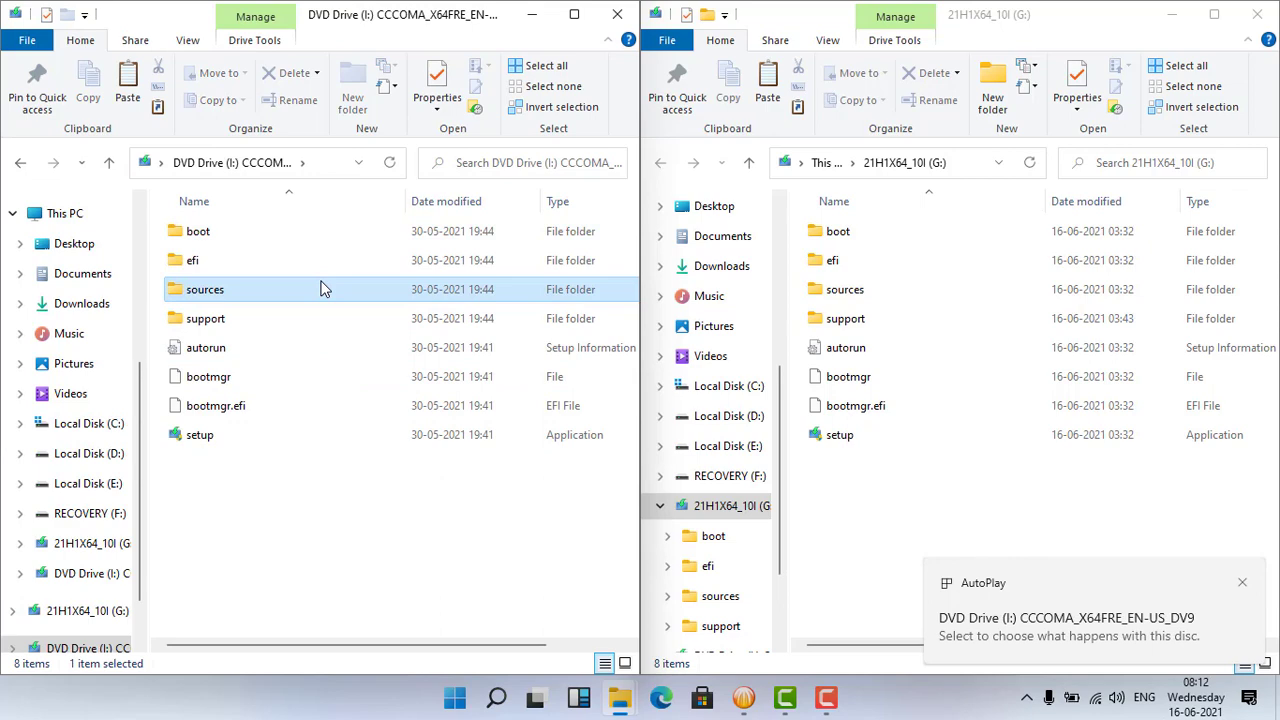
{"action": "double_click", "coordinate": [323, 288]}
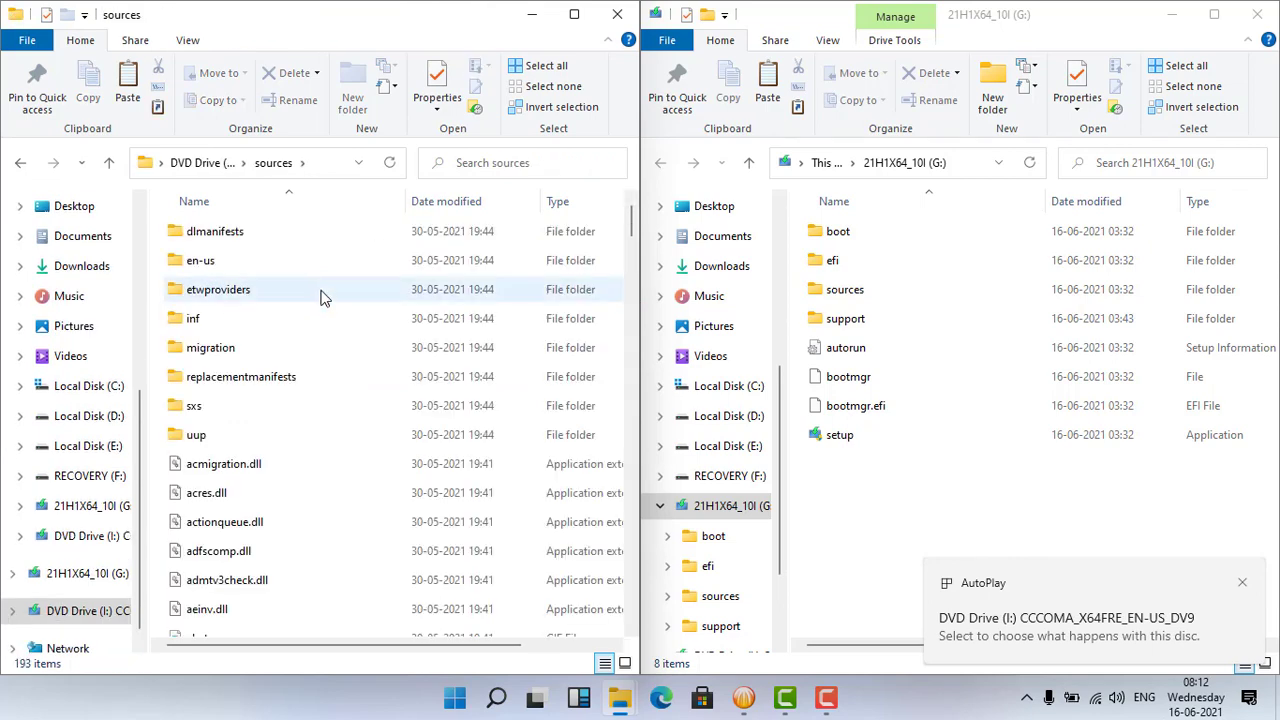
{"action": "type", "text": "in"}
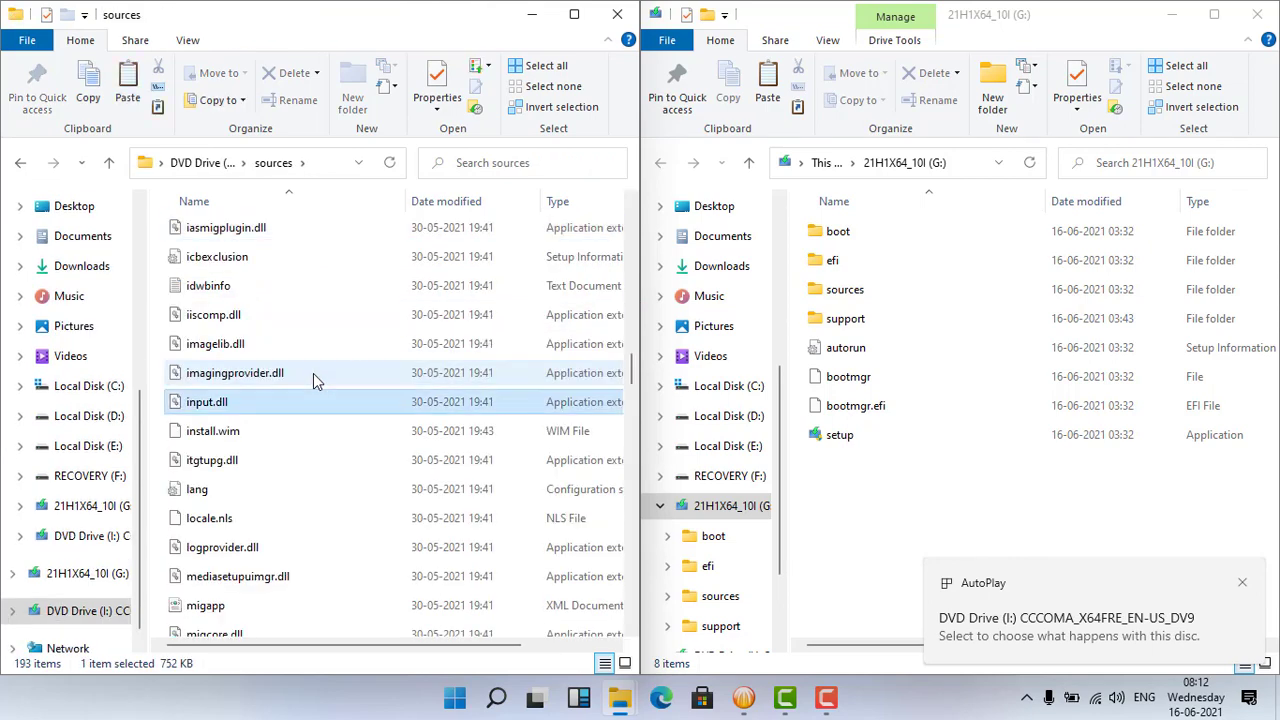
{"action": "left_click", "coordinate": [276, 443]}
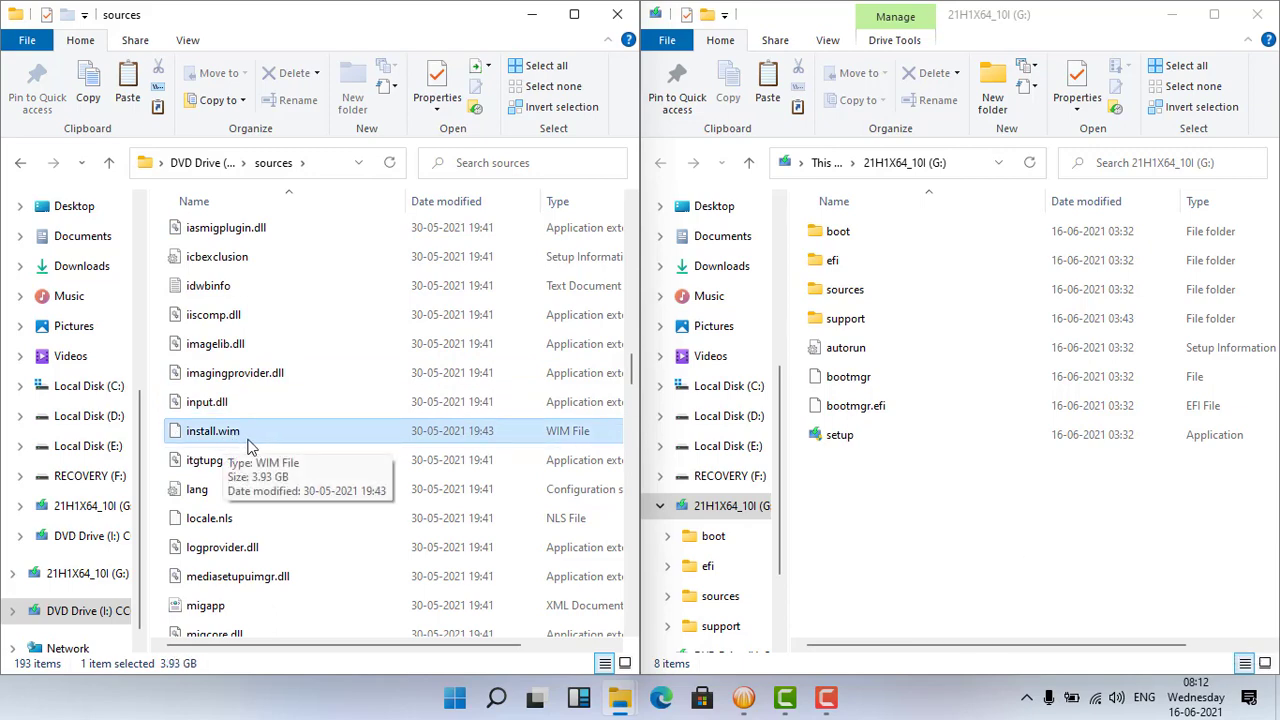
{"action": "left_click", "coordinate": [1073, 24]}
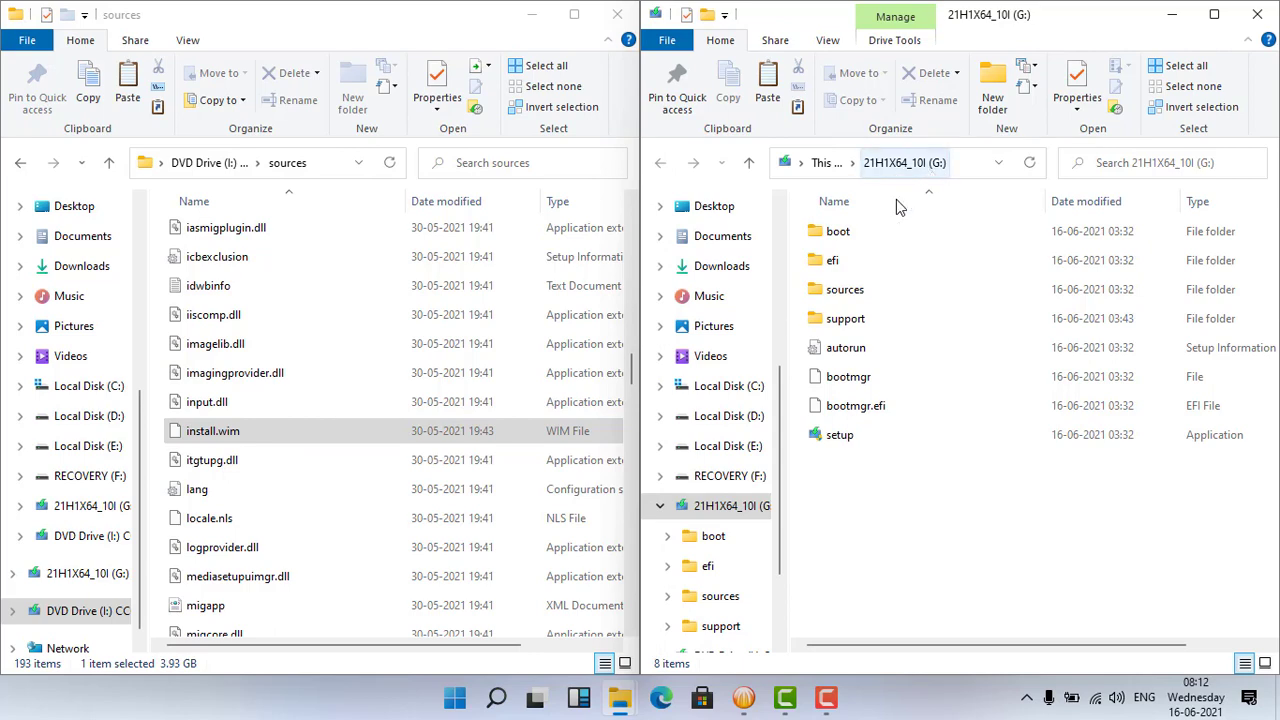
Open G:\sources, find install.esd and permanently delete it with Shift+Delete.
{"action": "double_click", "coordinate": [879, 289]}
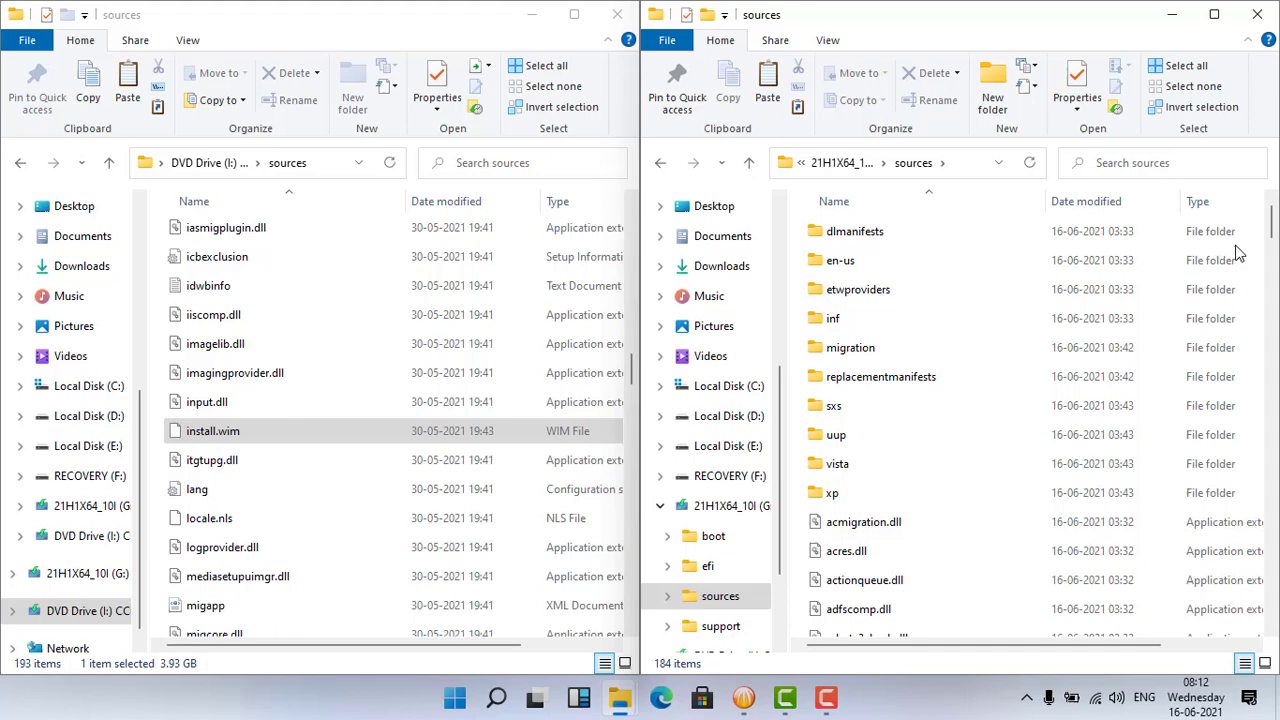
{"action": "left_click_drag", "start_coordinate": [1272, 228], "coordinate": [1273, 330]}
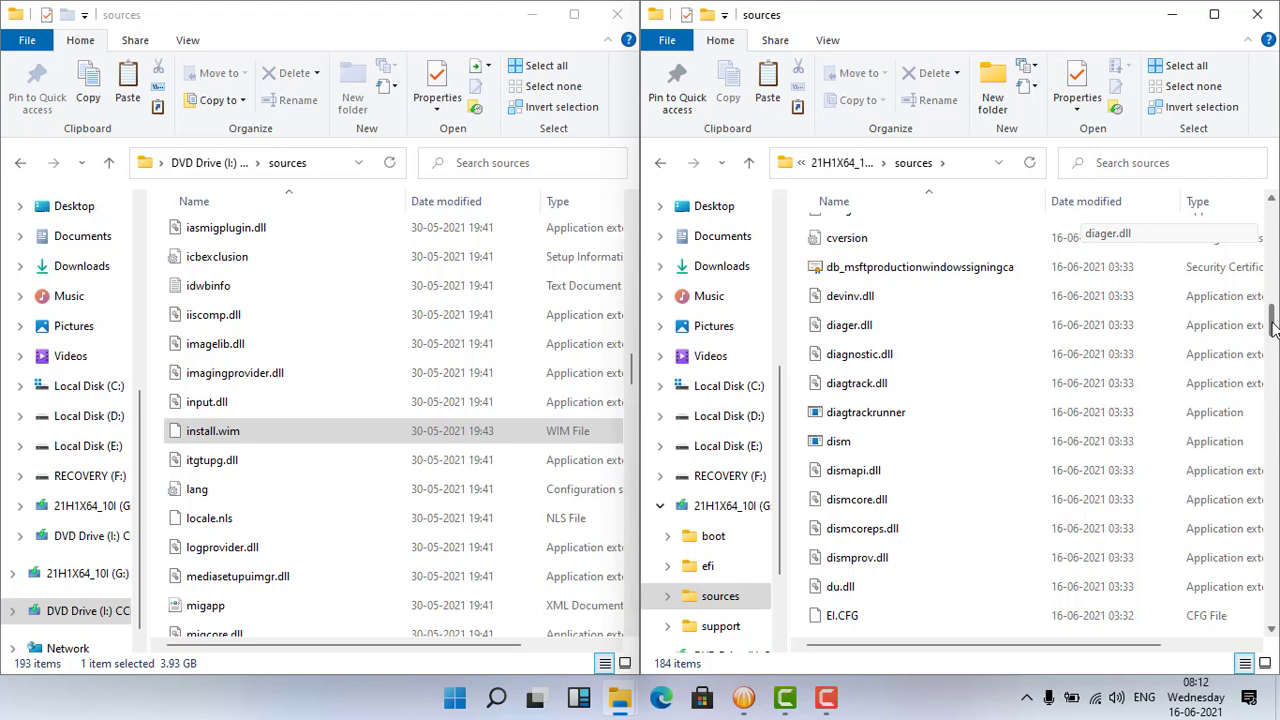
{"action": "left_click_drag", "start_coordinate": [1273, 330], "coordinate": [1273, 372]}
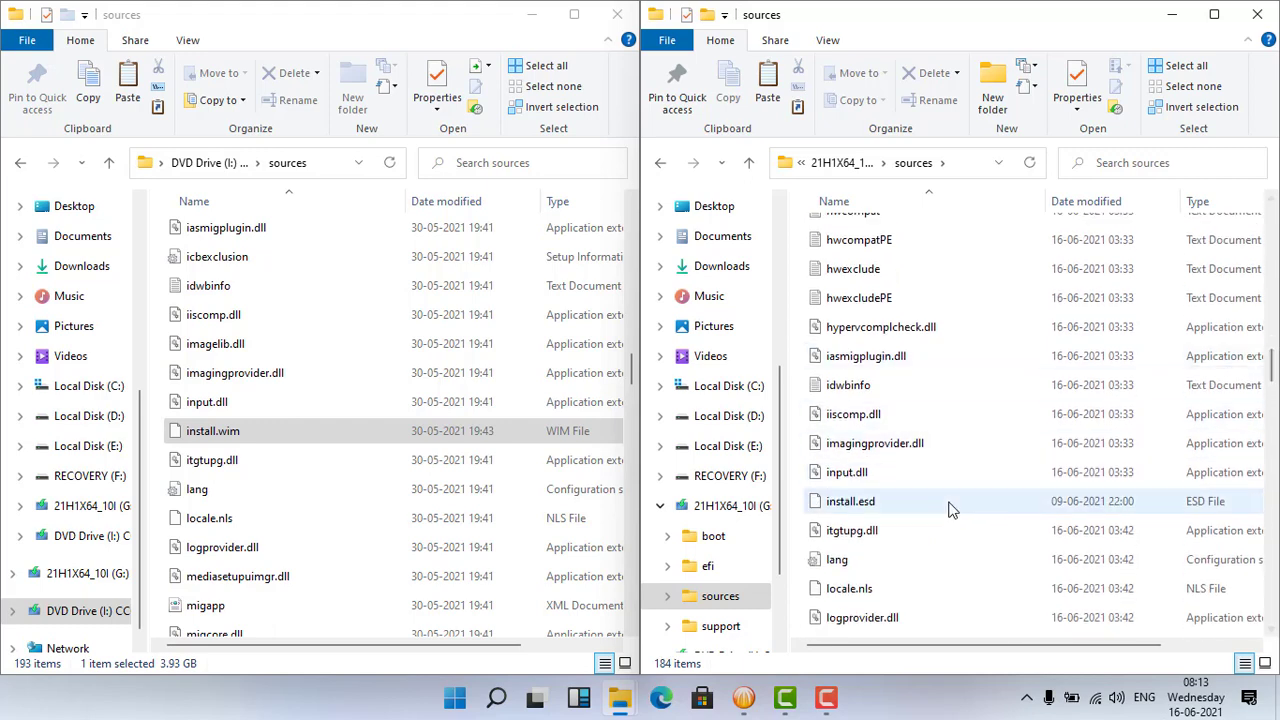
{"action": "left_click", "coordinate": [884, 505]}
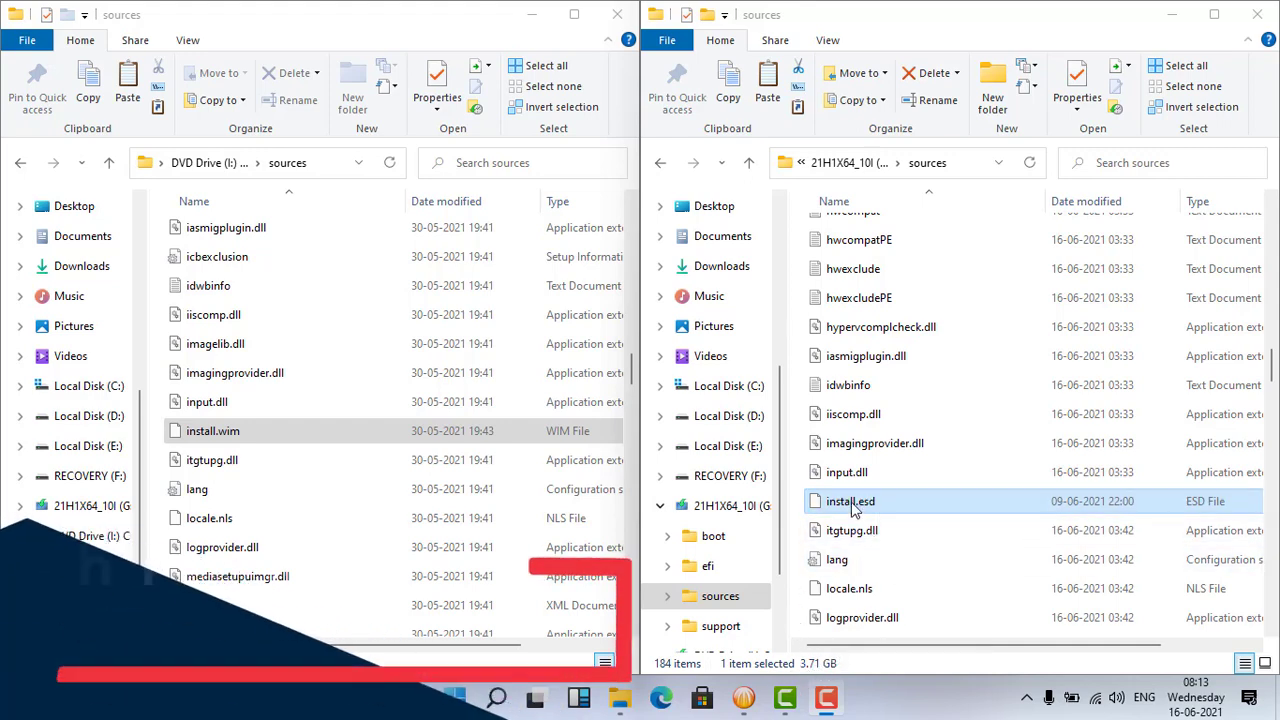
{"action": "left_click", "coordinate": [888, 505]}
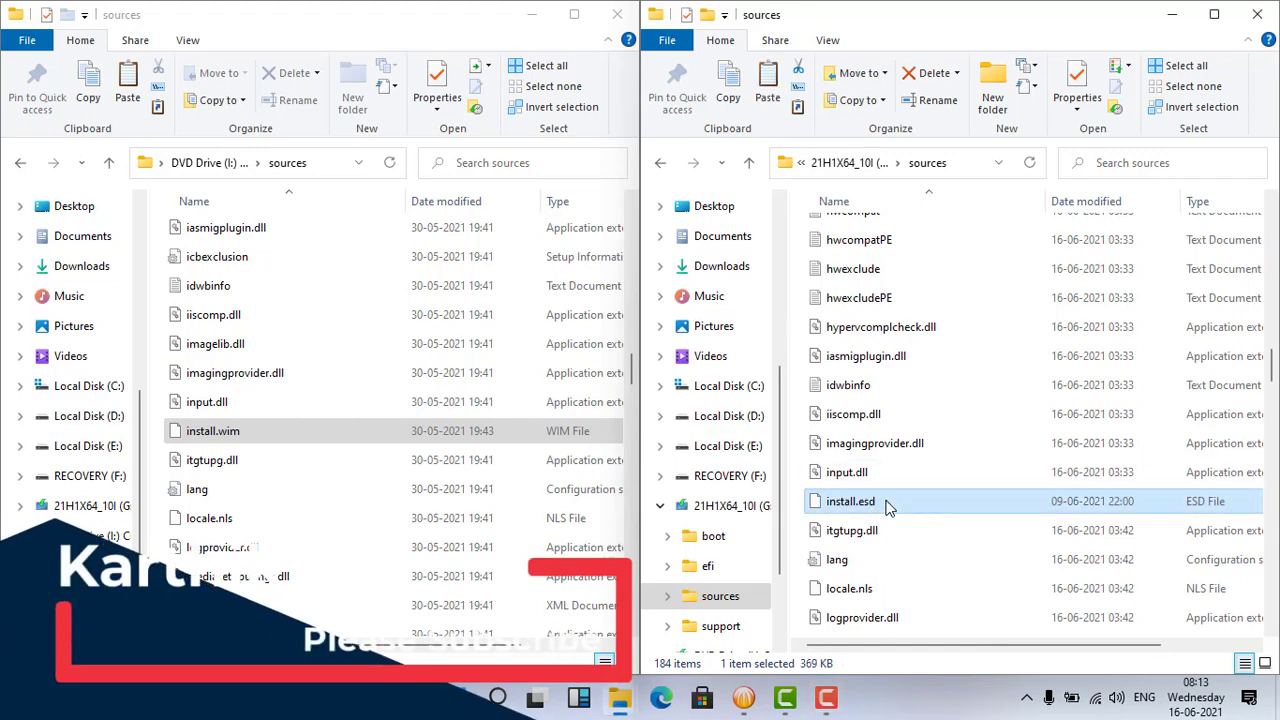
{"action": "key", "text": "shift+Delete"}
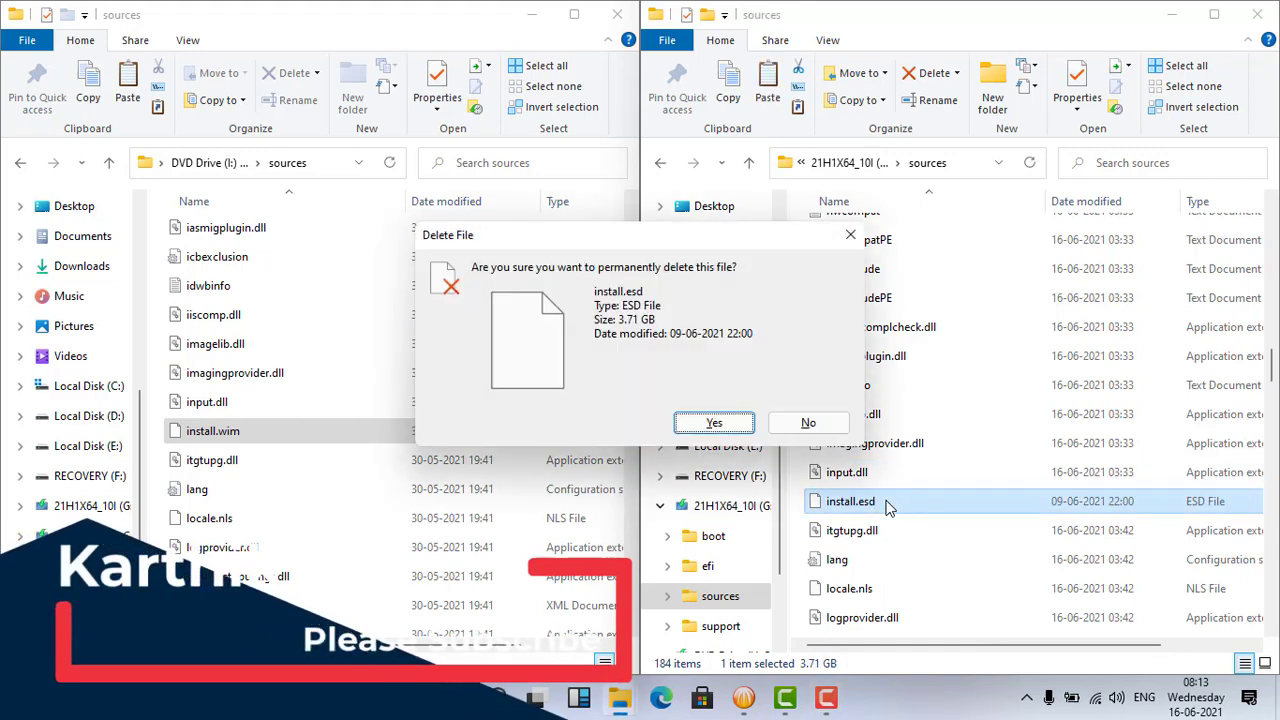
{"action": "key", "text": "Return"}
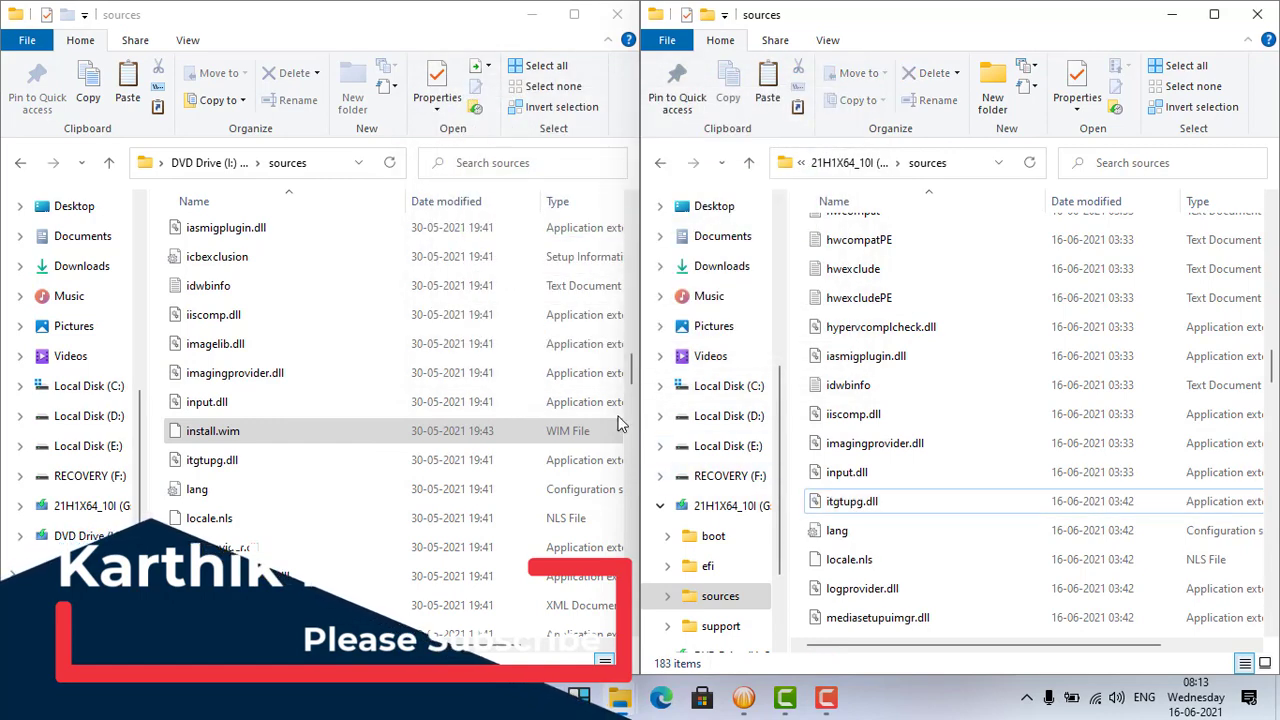
Drag install.wim from the ISO's sources into the USB drive's sources folder.
{"action": "left_click", "coordinate": [335, 432]}
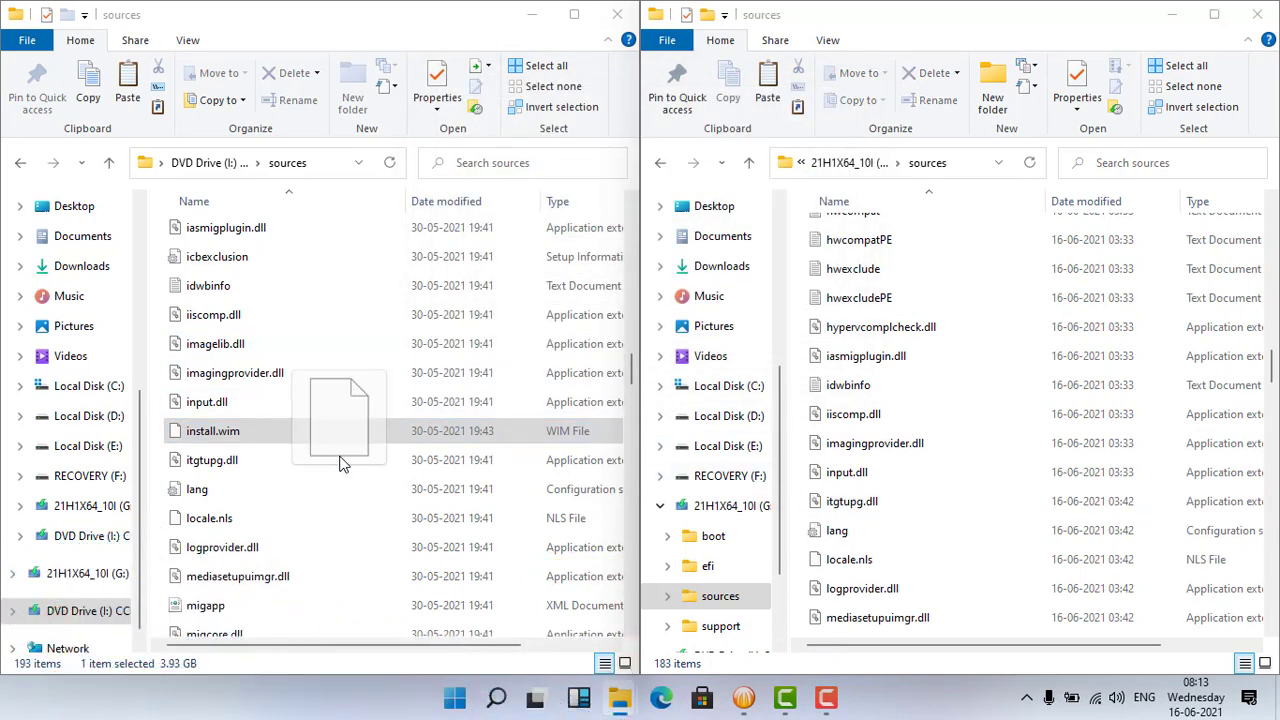
{"action": "left_click_drag", "start_coordinate": [960, 503], "coordinate": [985, 484]}
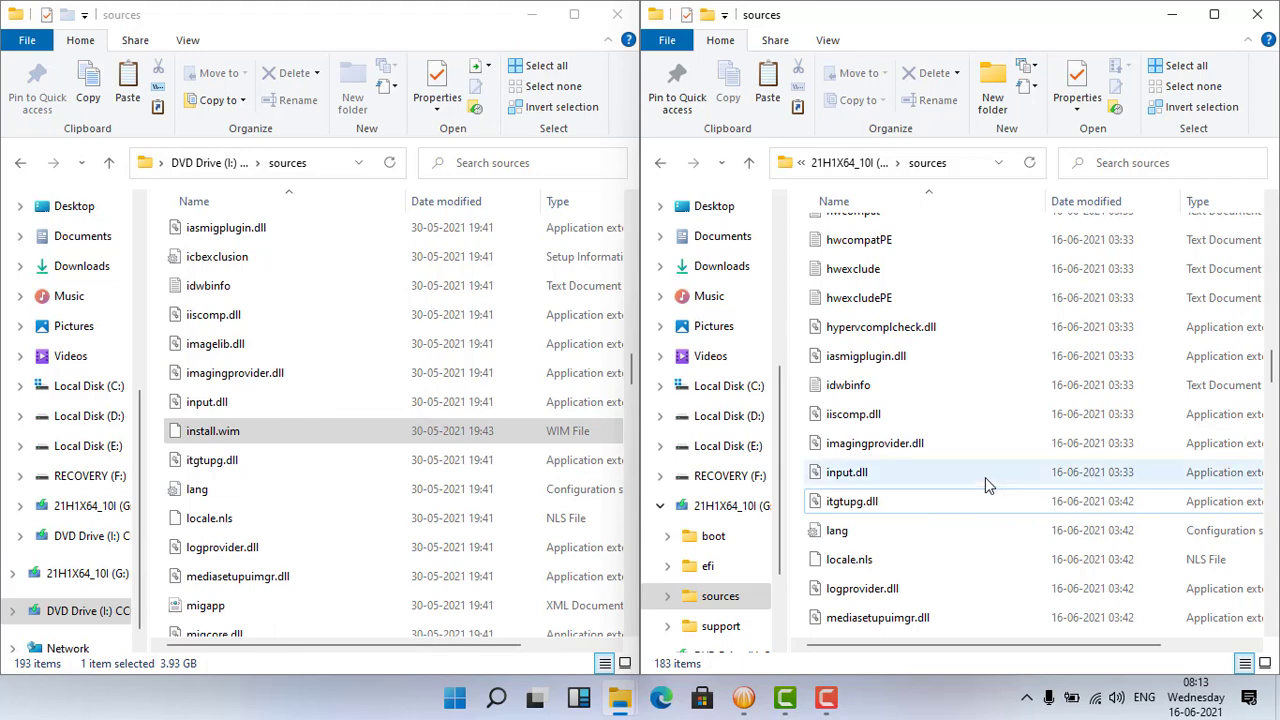